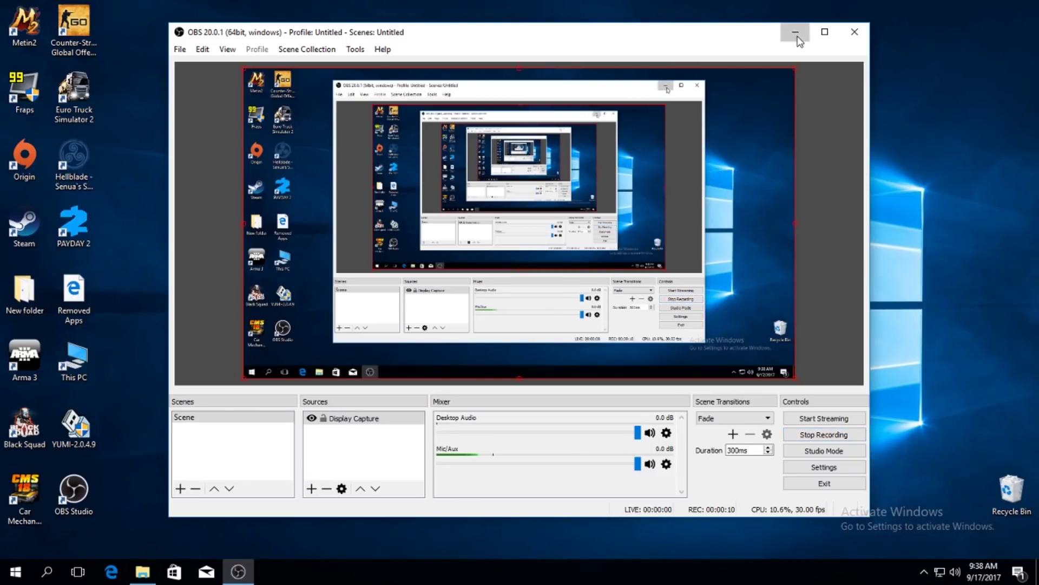
Step: Minimize the OBS Studio window so only the bare Windows desktop shows
click(795, 31)
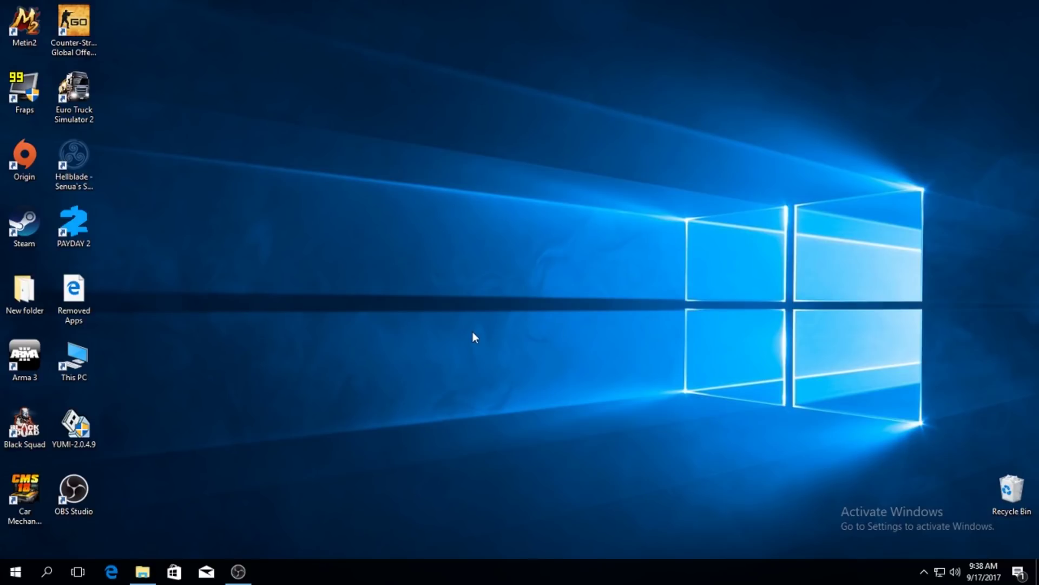
Step: Launch Edge and search for 'goog' in a new tab
click(113, 572)
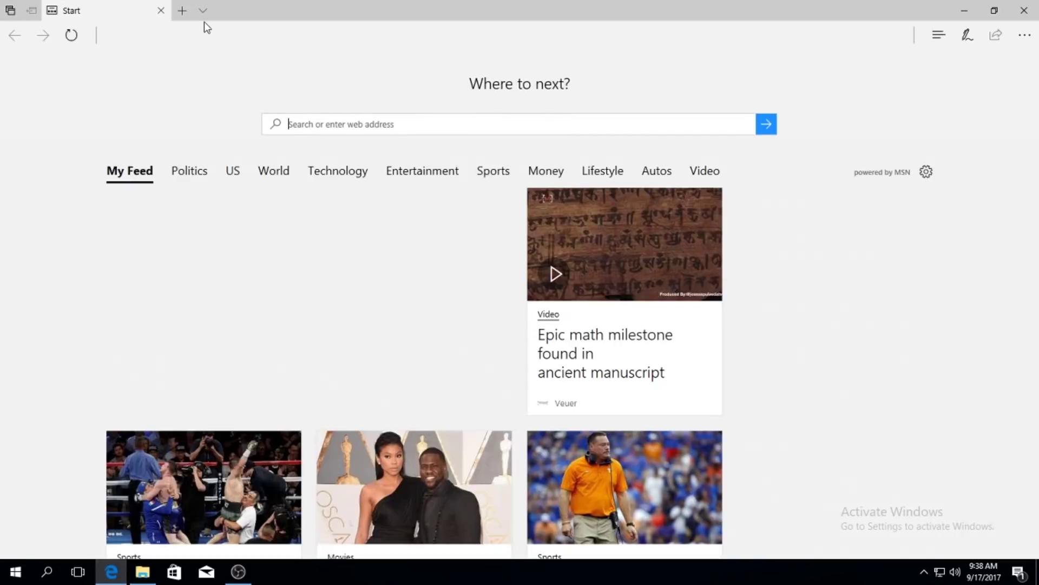
click(182, 10)
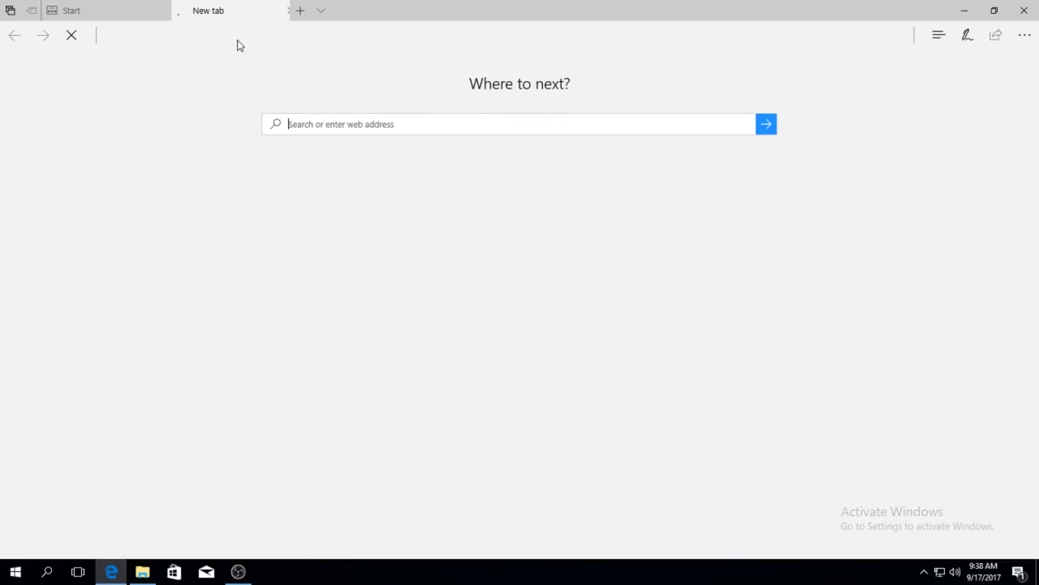
text(google)
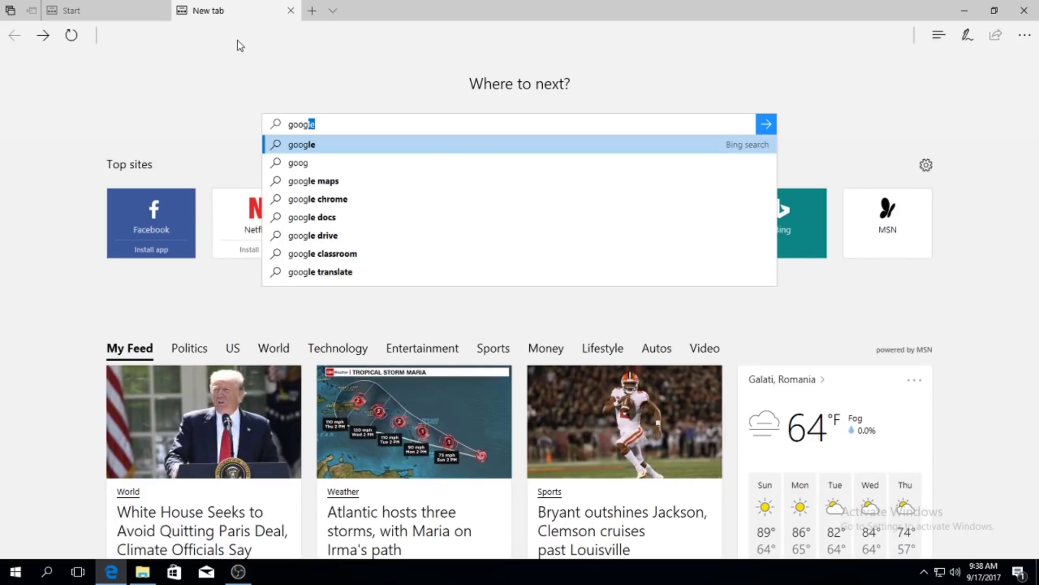
key(Return)
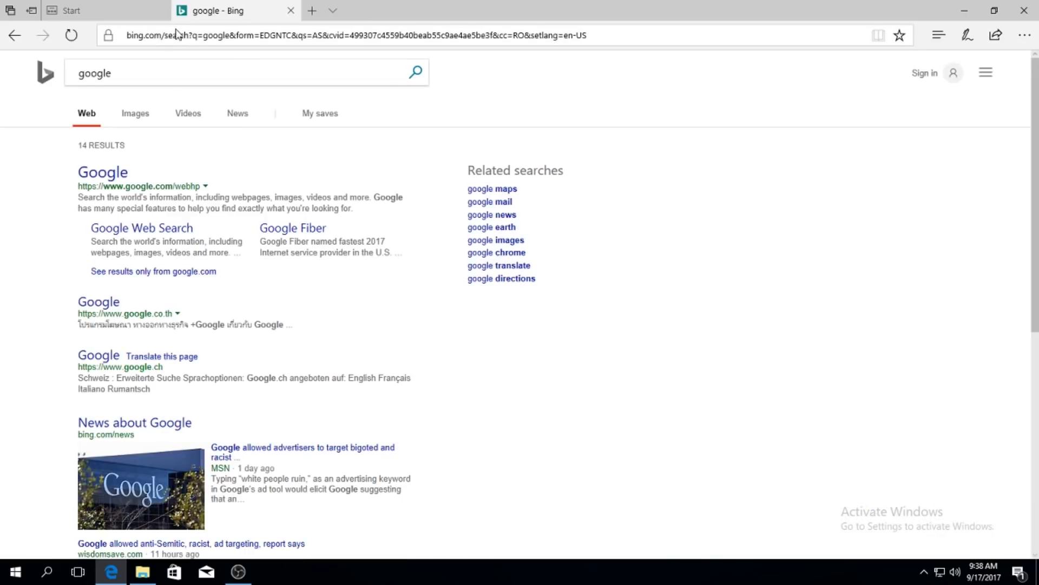
Step: Close the leftover Start tab, open Google, and search for 'i3 6100'
click(161, 11)
click(111, 183)
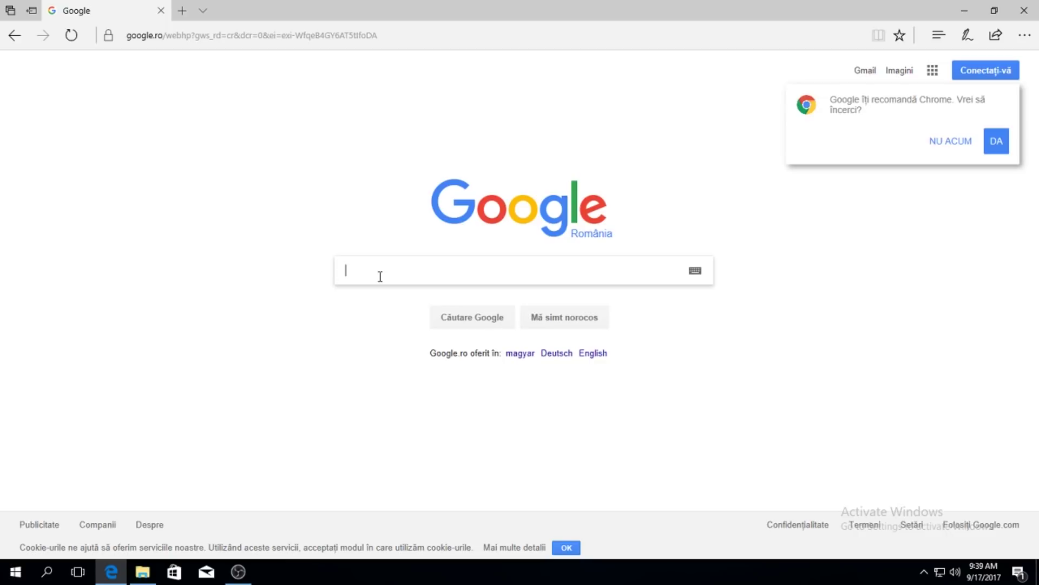
text(i3 6100)
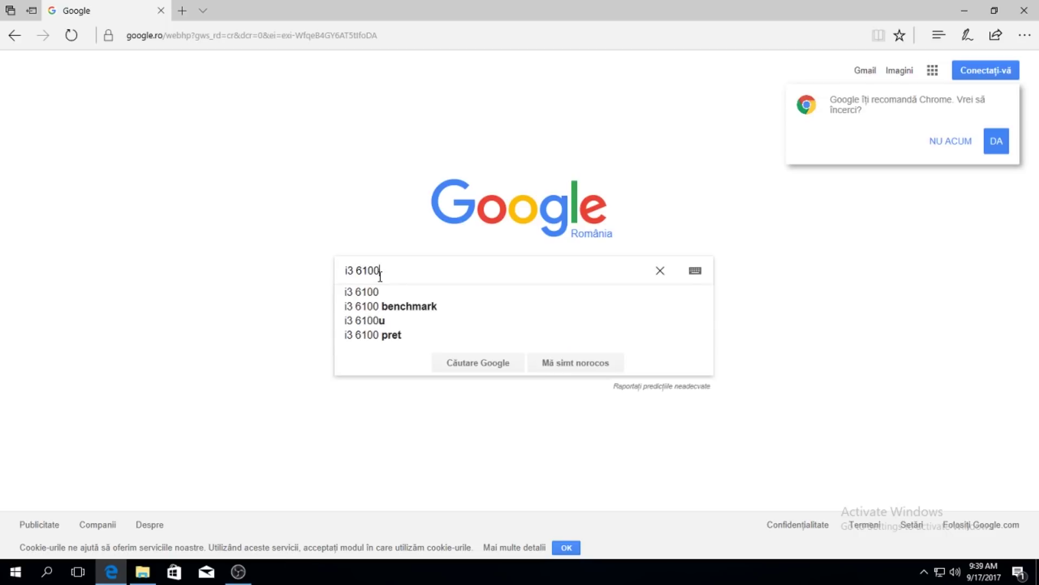
key(Return)
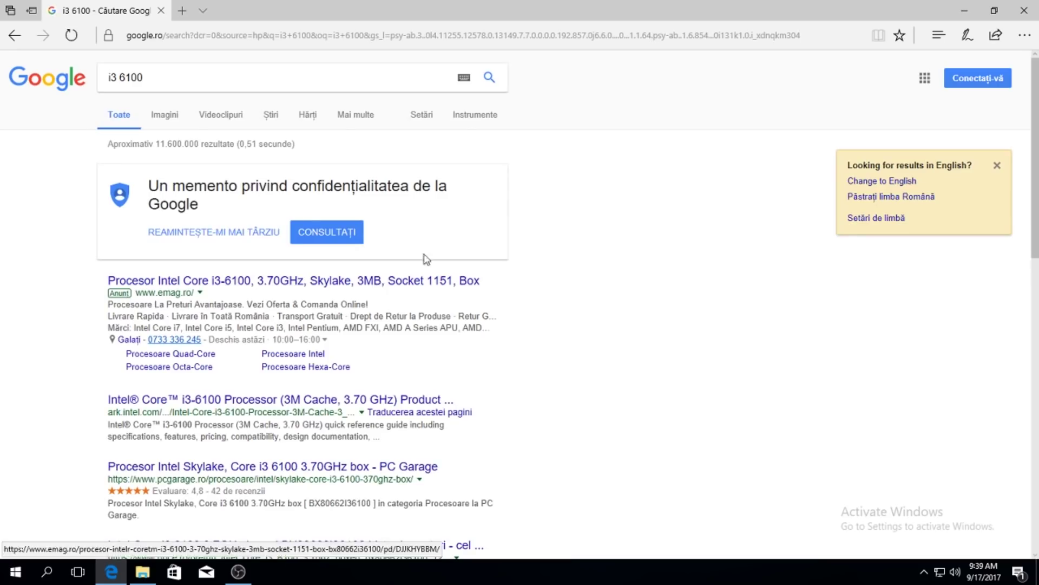
Step: Minimize Edge to the desktop and dismiss the desktop context menu
click(964, 10)
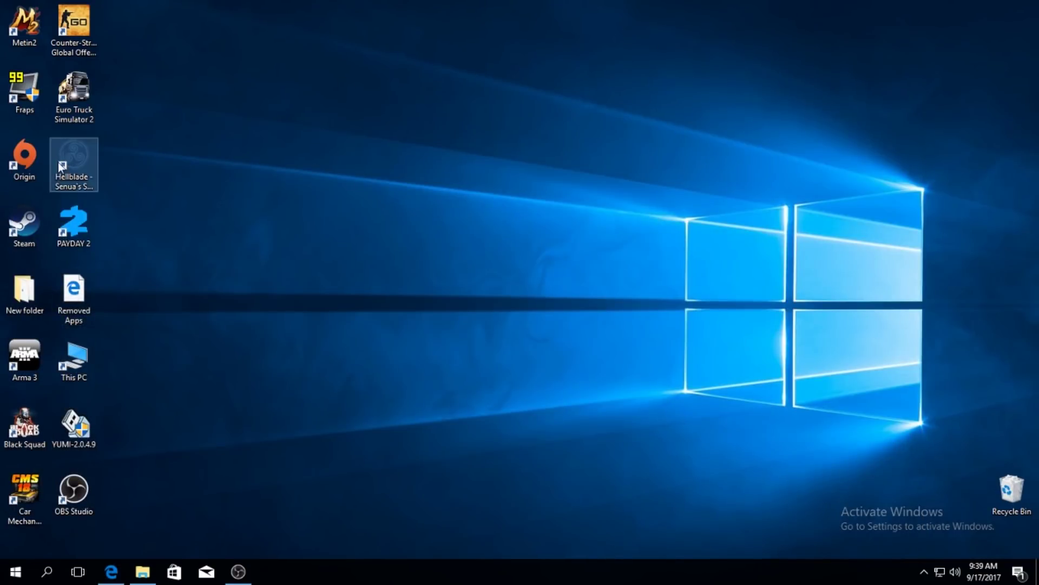
right_click(362, 98)
click(318, 104)
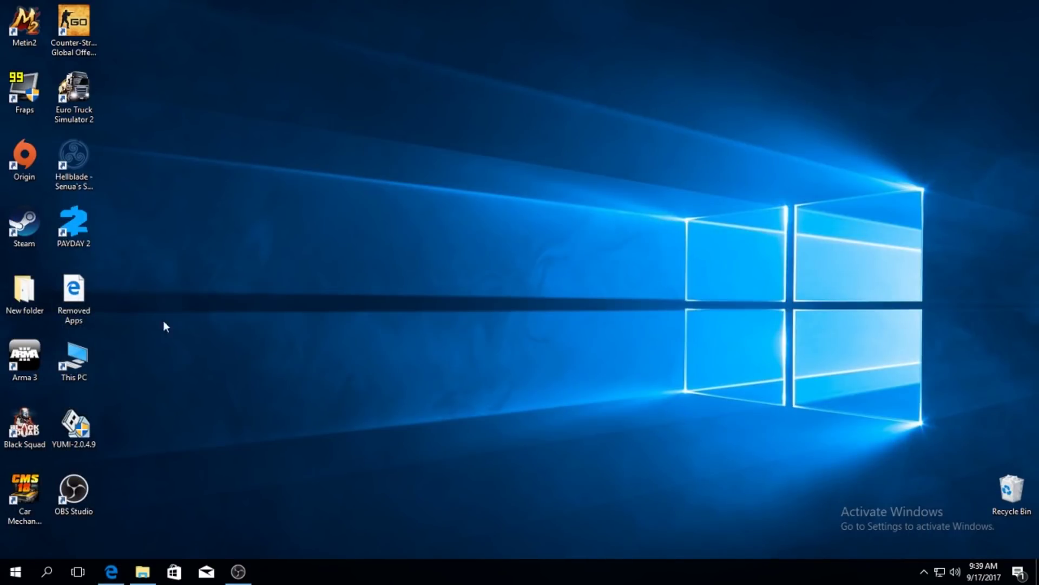
Step: Run dxdiag and decline the driver signature check to view the System page
click(61, 560)
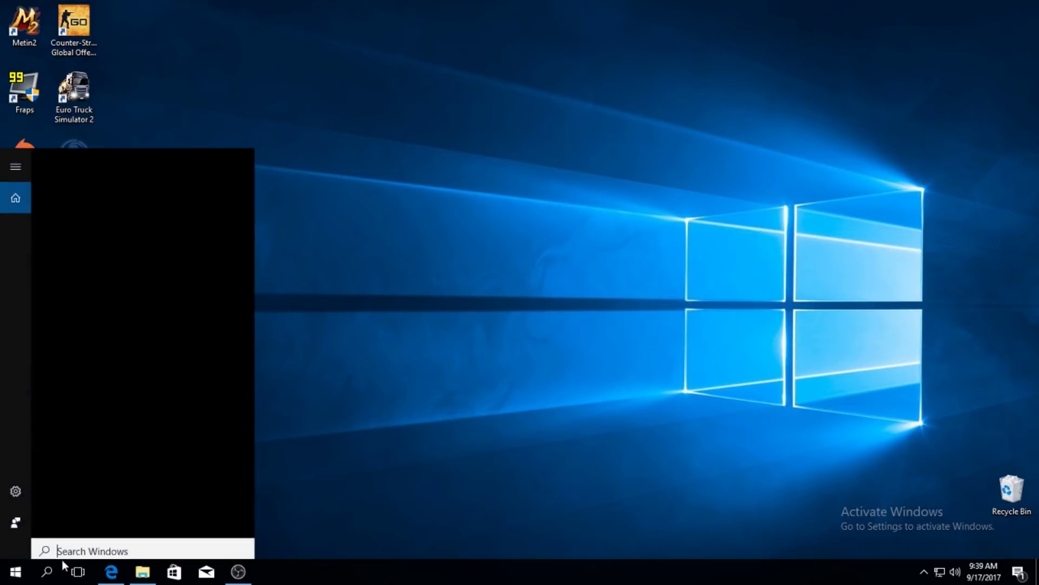
text(d)
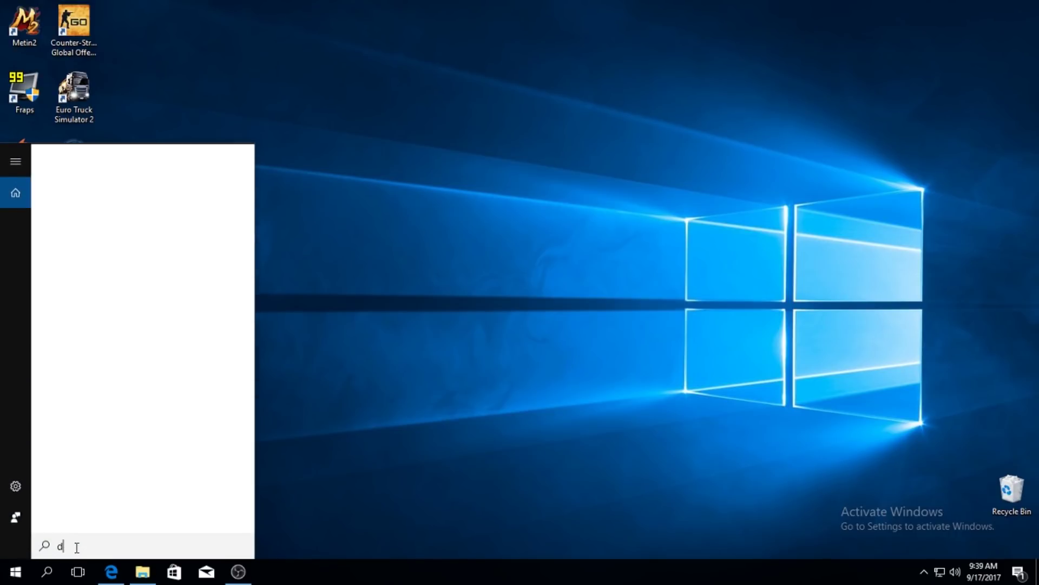
text(xdiag)
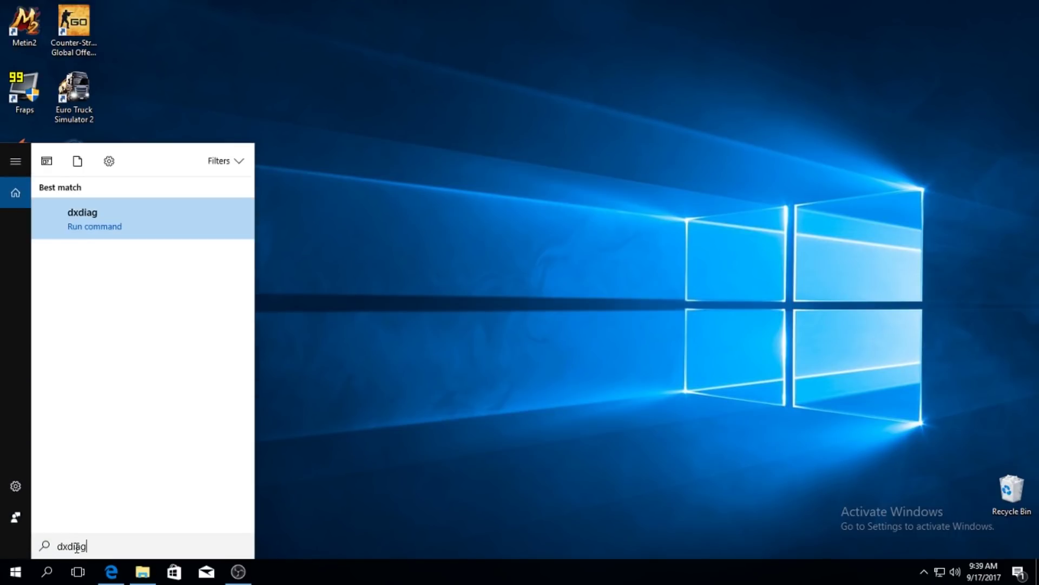
key(Return)
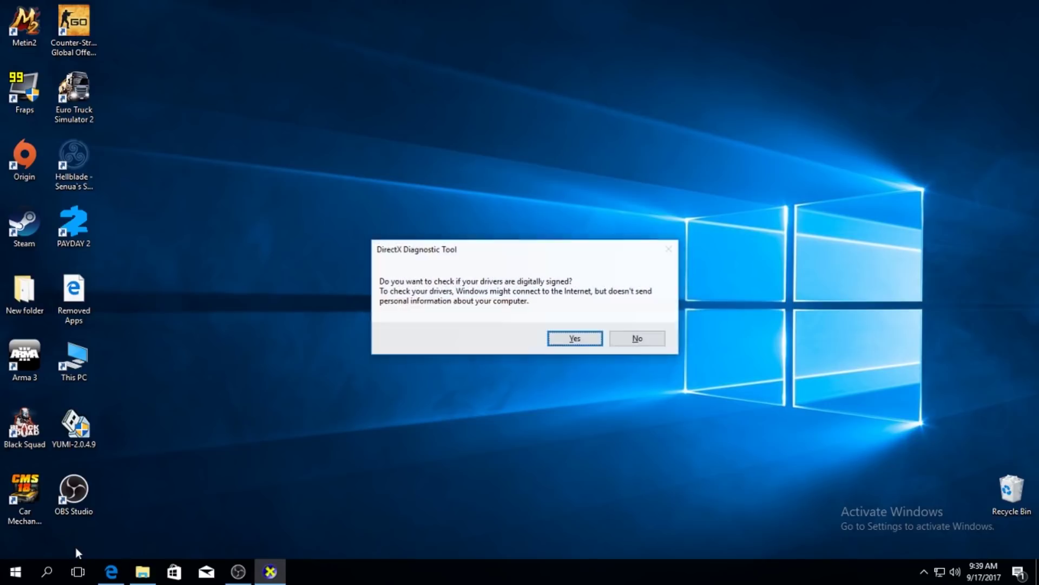
click(628, 341)
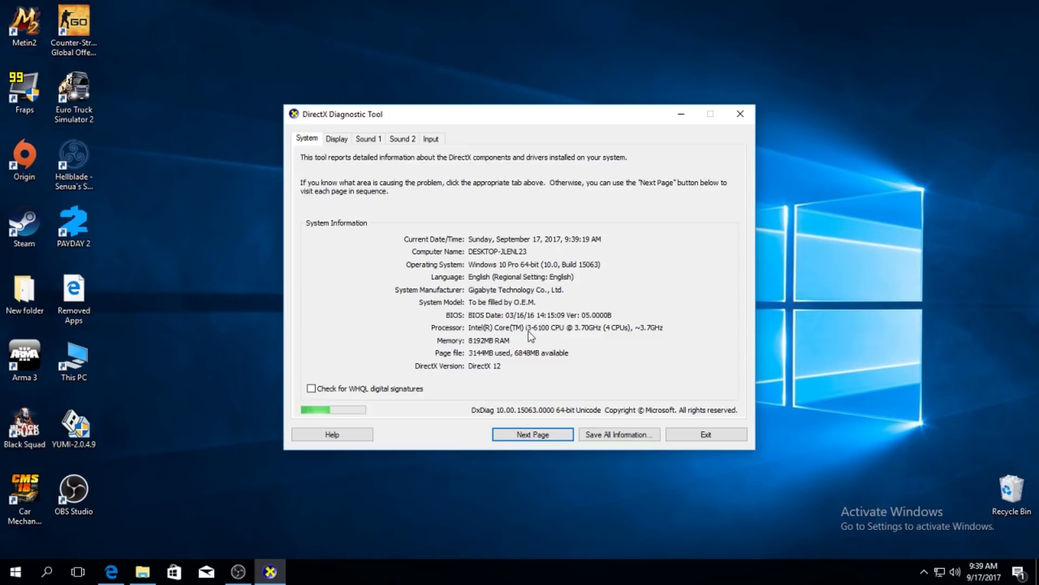
Step: Restore Edge and open the ark.intel.com Core i3-6100 specifications result
click(112, 571)
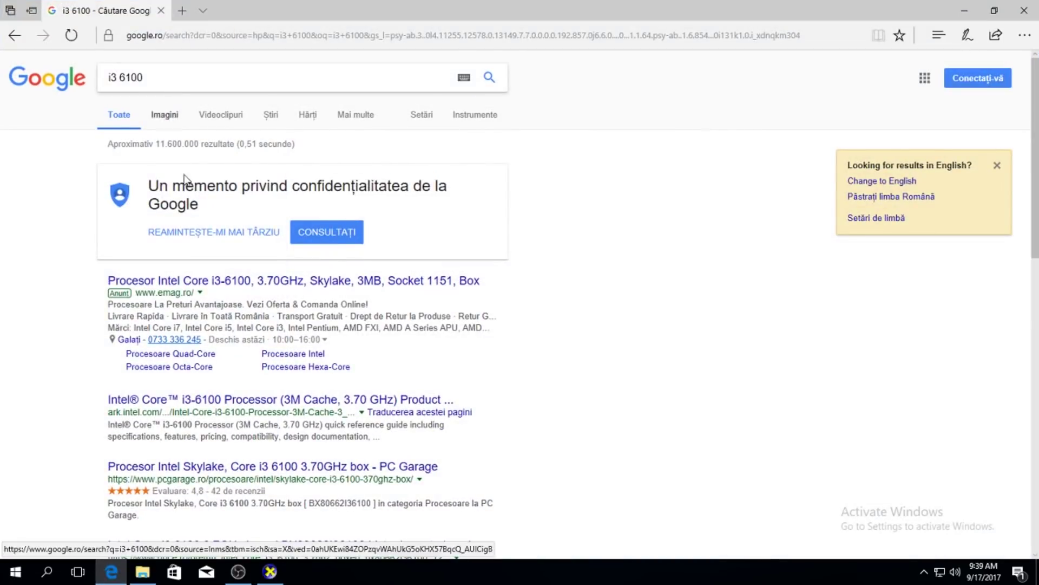
scroll(223, 366, down, 3)
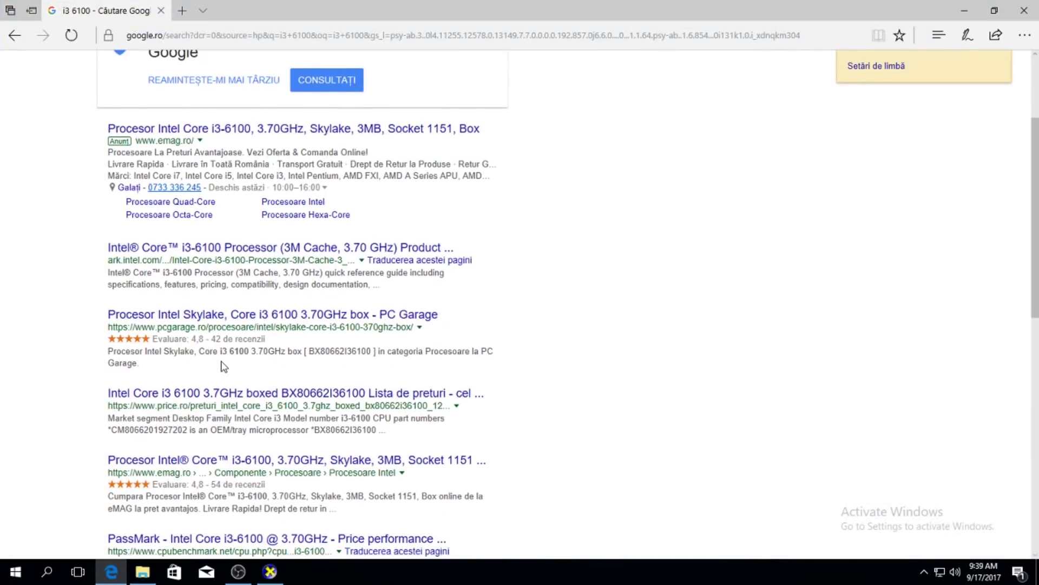
click(224, 250)
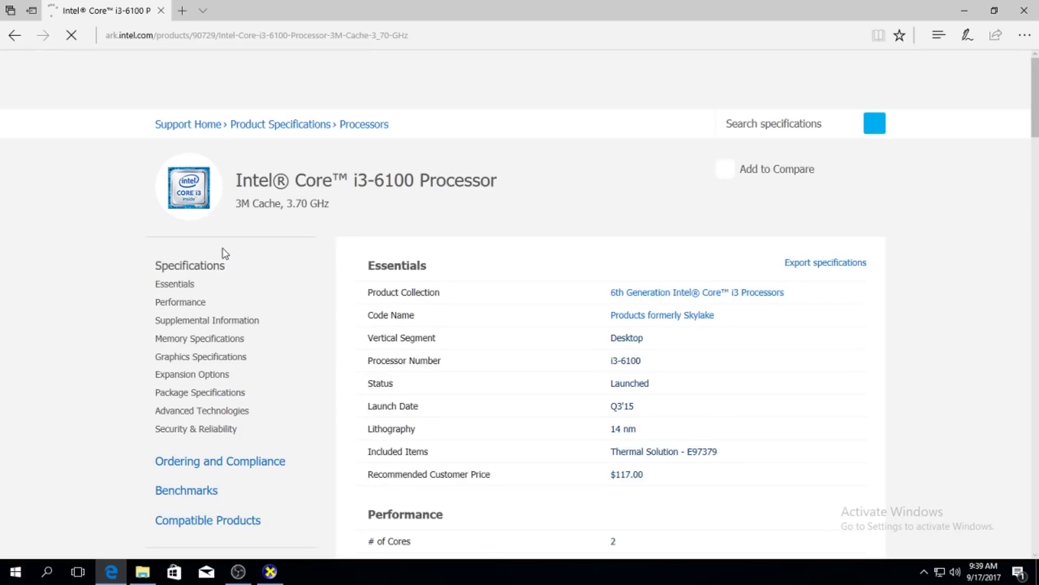
Step: Scroll to Graphics Specifications and select the 'Intel® HD Graphics 530' processor graphics name
scroll(396, 346, down, 5)
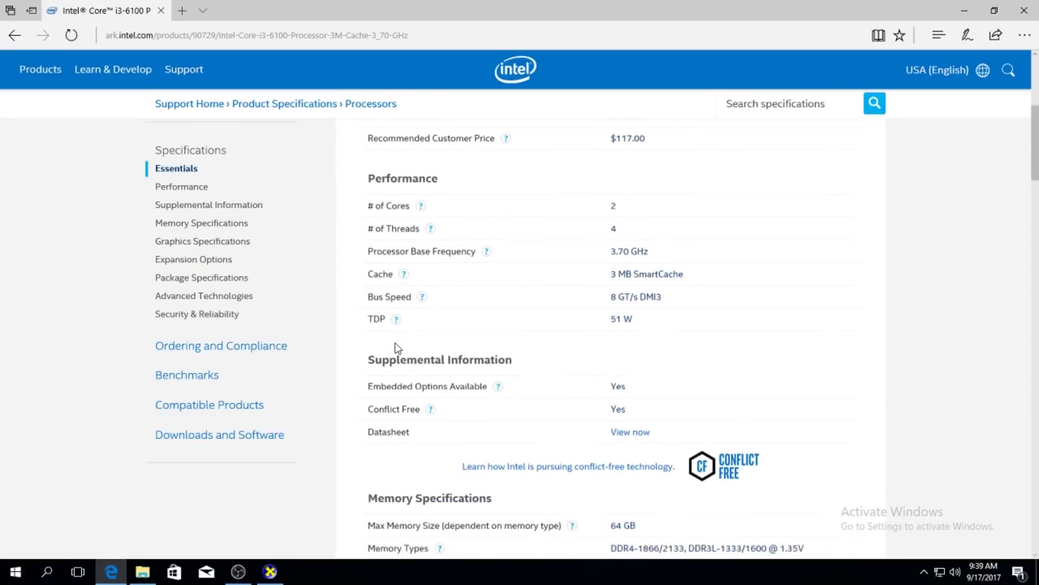
scroll(398, 347, down, 7)
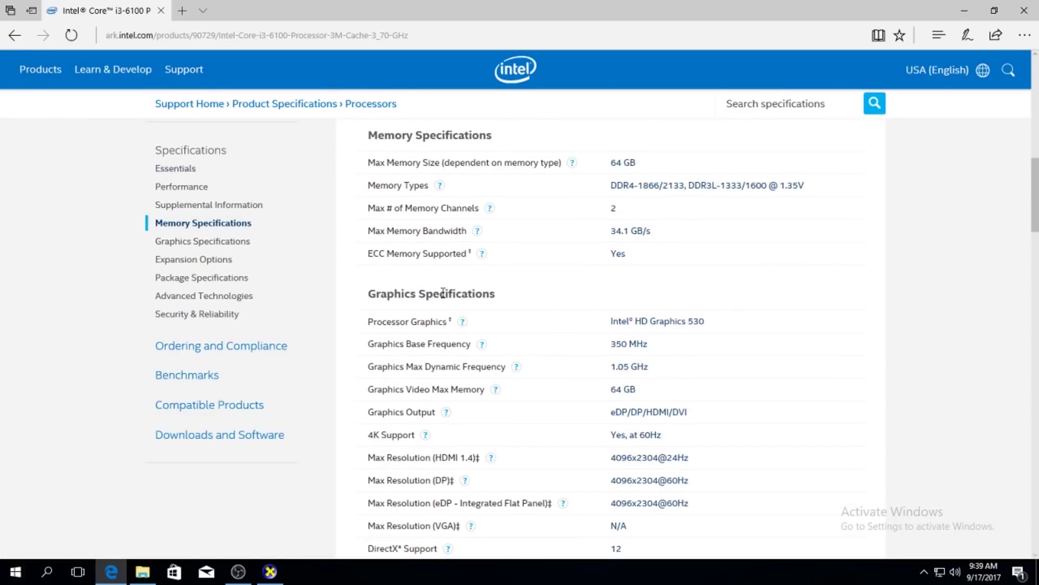
drag(443, 293, 448, 295)
click(611, 326)
drag(608, 322, 721, 323)
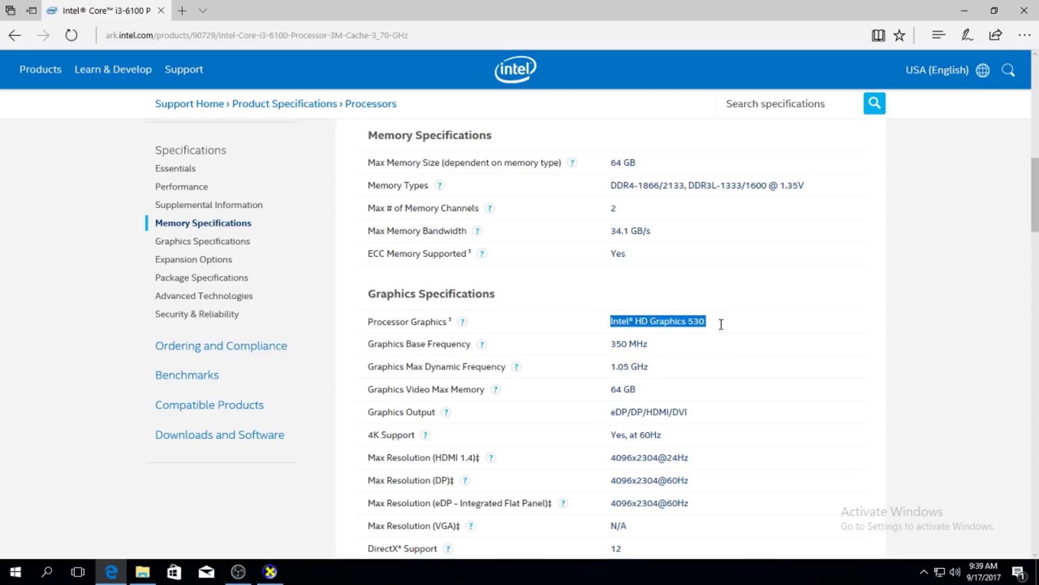
click(770, 326)
drag(611, 326, 707, 324)
key(ctrl+c)
Step: Search 'intel' in a new tab and open Intel's official website
key(ctrl+t)
text(intel)
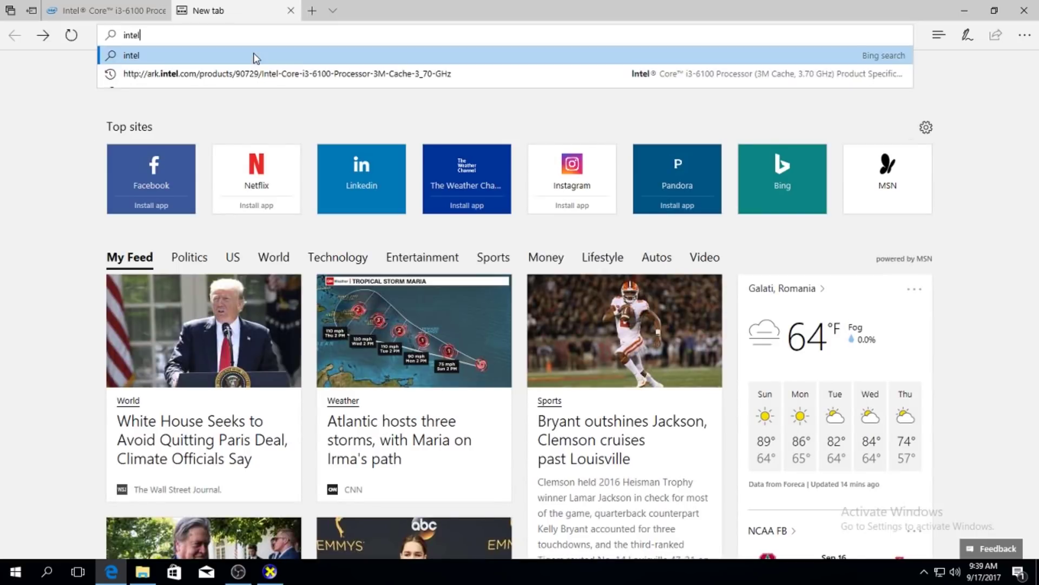
key(Return)
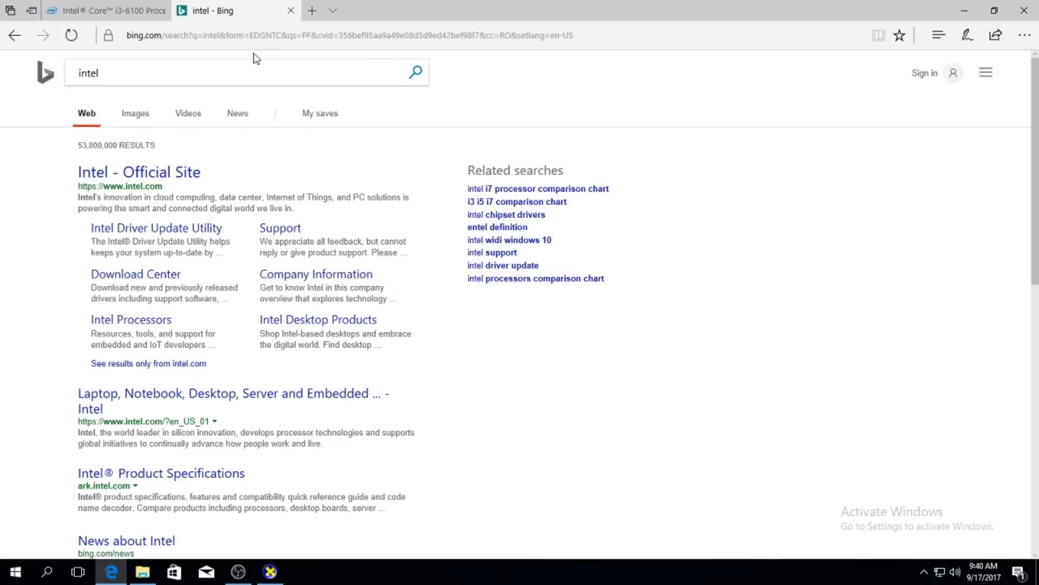
click(171, 185)
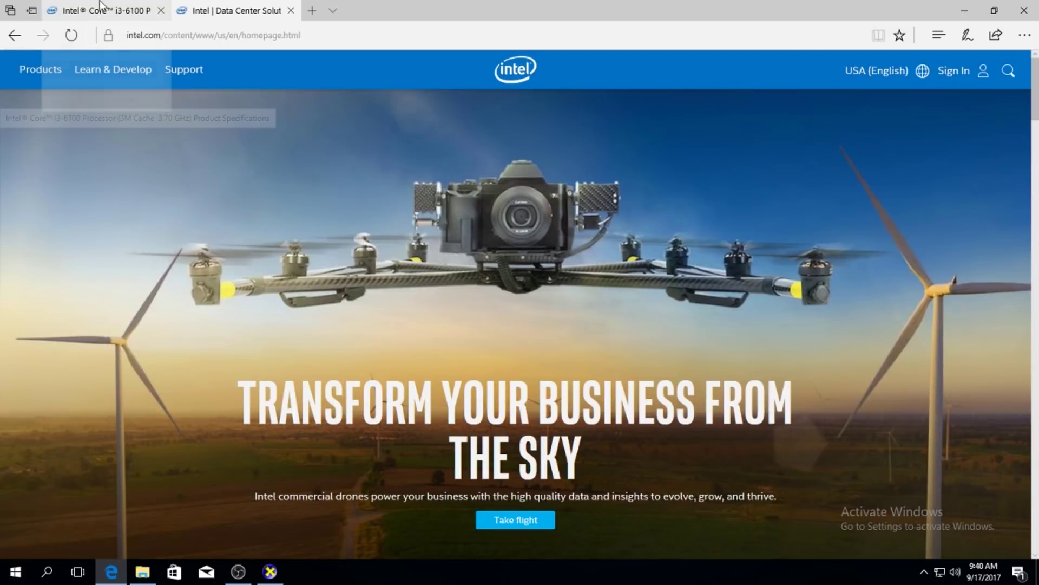
click(100, 7)
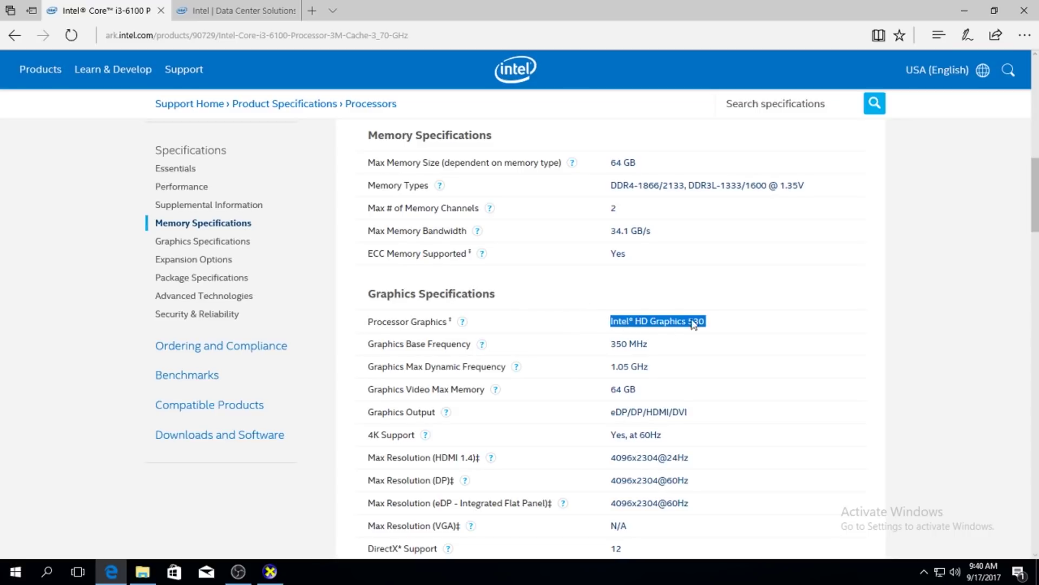
click(237, 10)
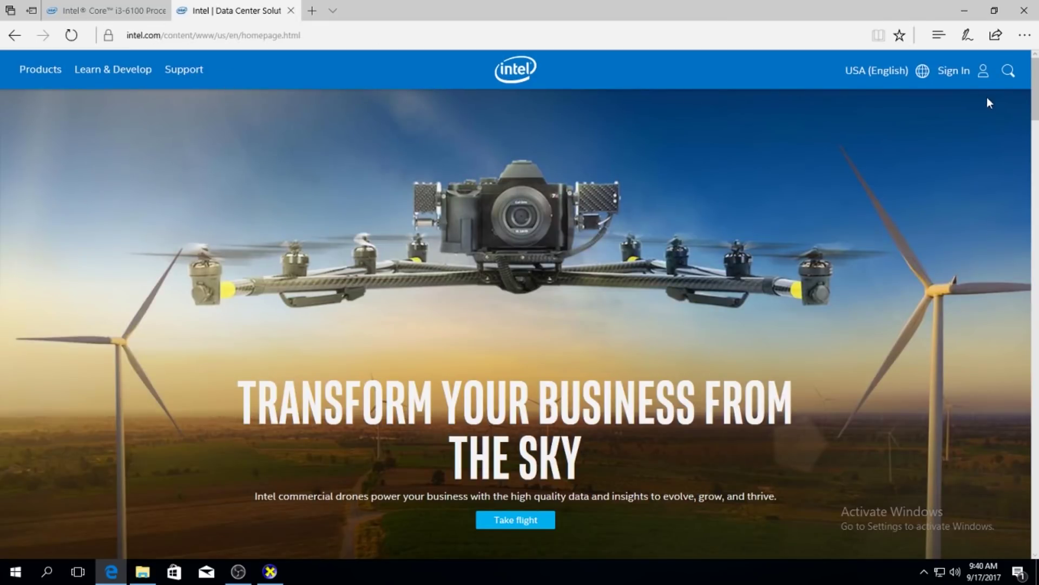
Step: Browse the Products menu, then go through Support to Downloads & Drivers
click(54, 69)
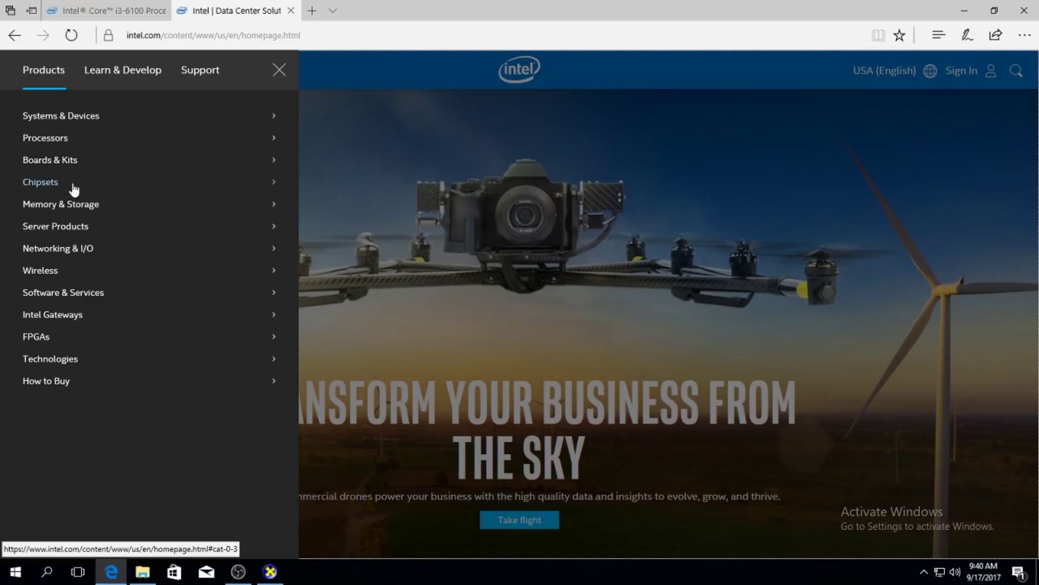
click(60, 142)
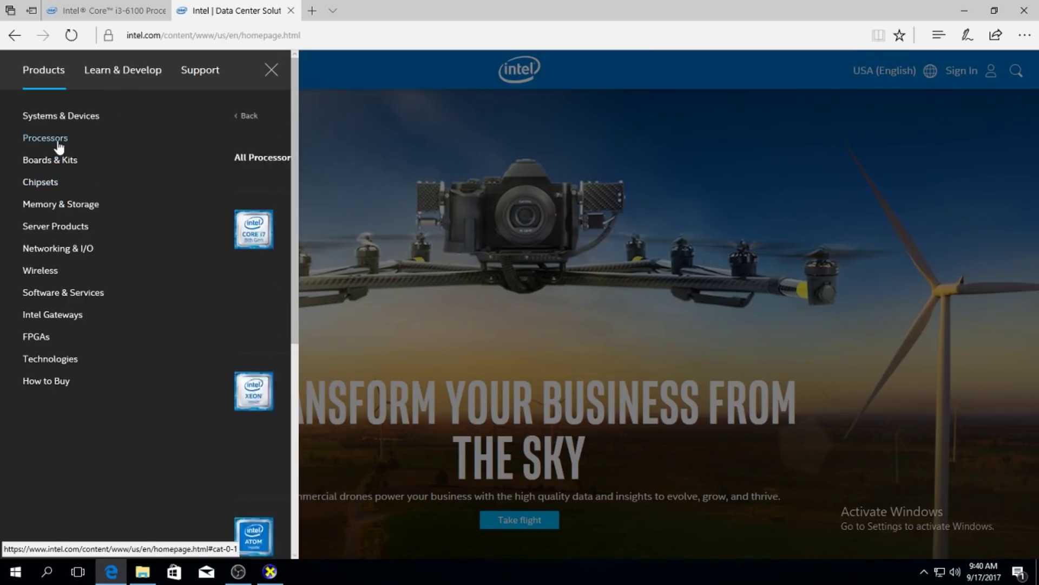
click(40, 115)
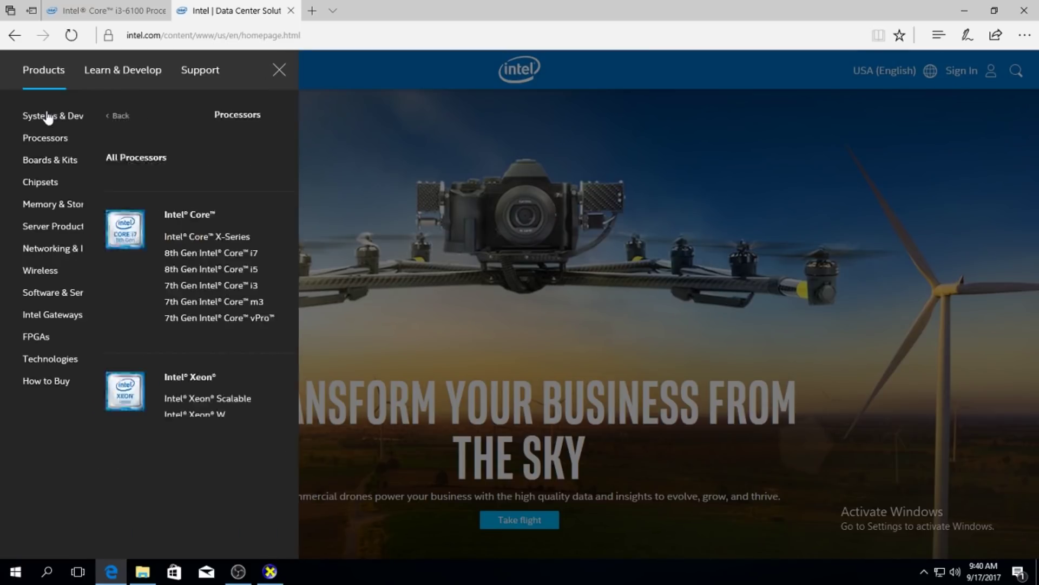
click(277, 71)
click(181, 74)
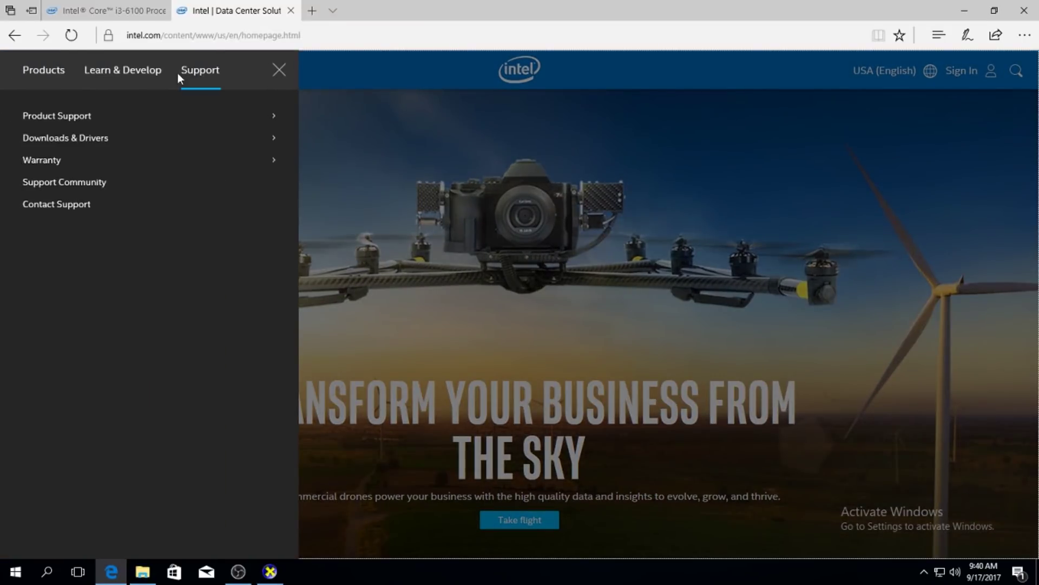
click(116, 139)
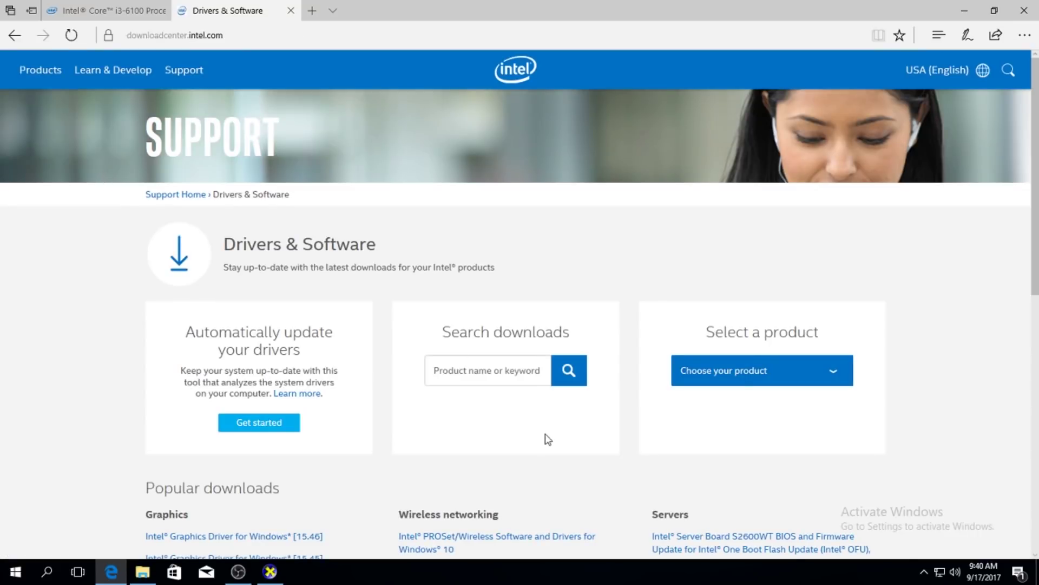
Step: Search downloads for 'Intel® HD Graphics 530' and open Graphics Driver for Windows [15.46]
click(518, 376)
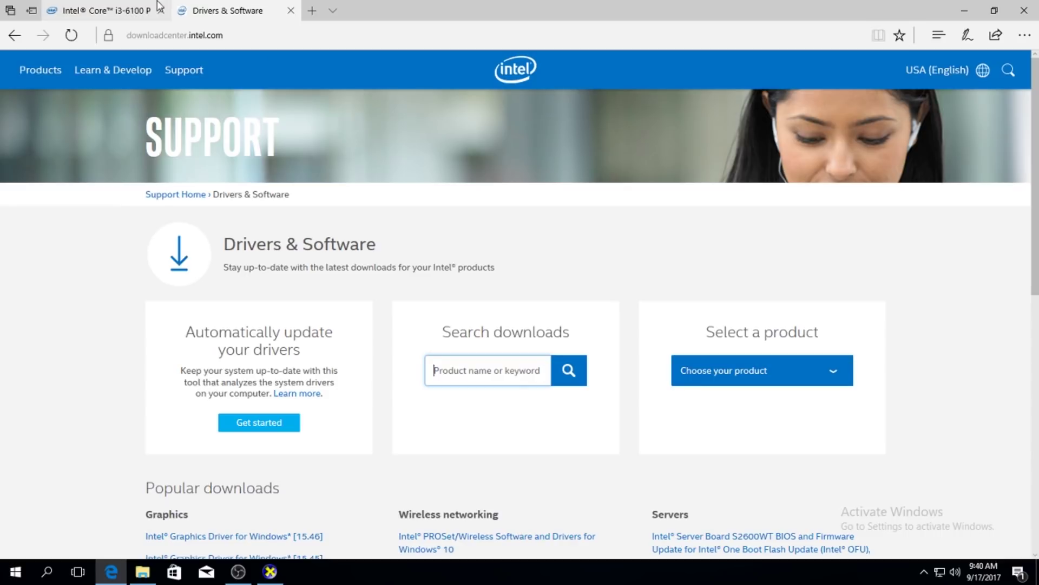
key(ctrl+v)
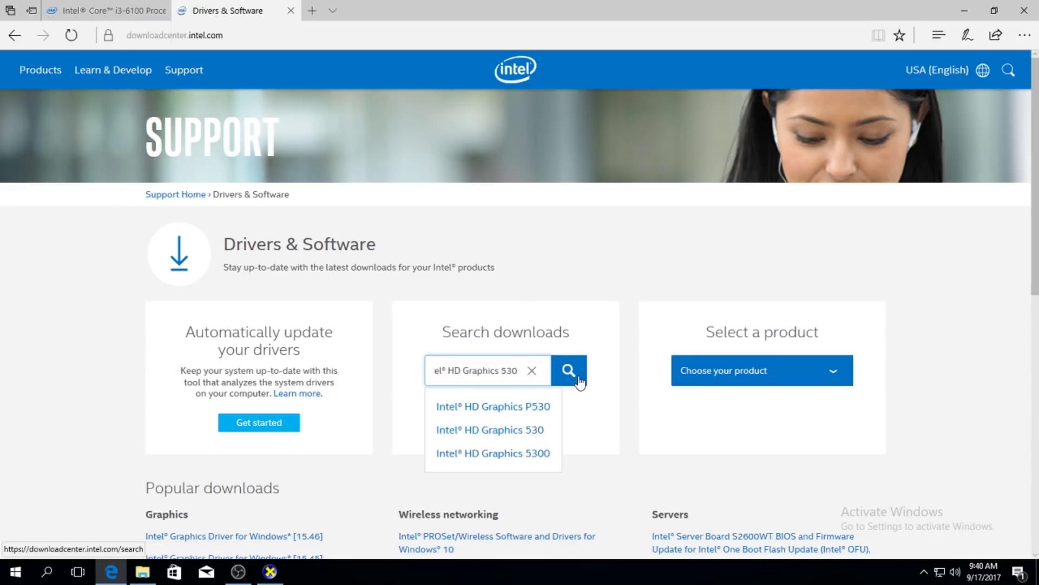
click(108, 10)
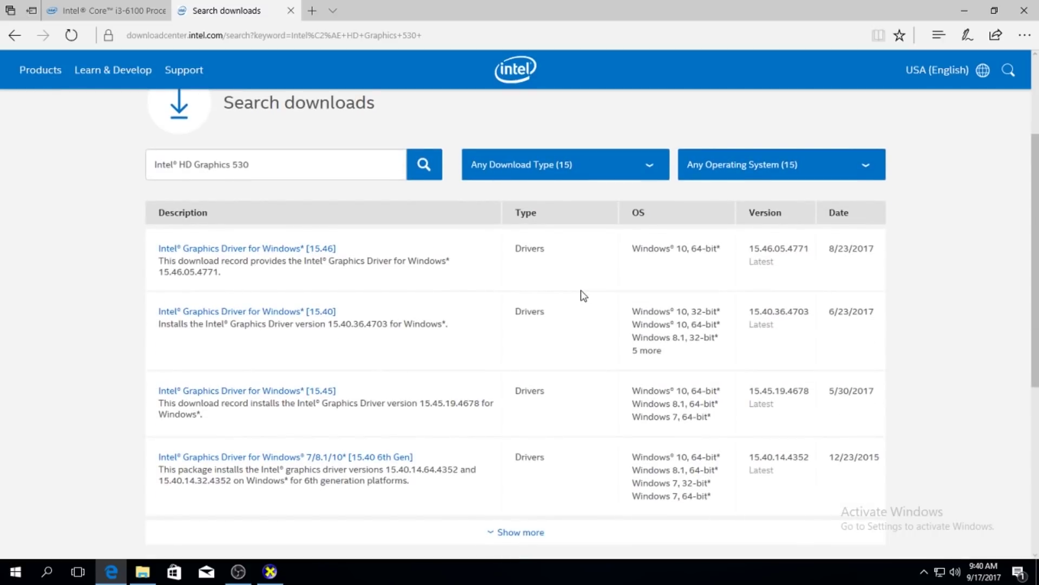
click(319, 249)
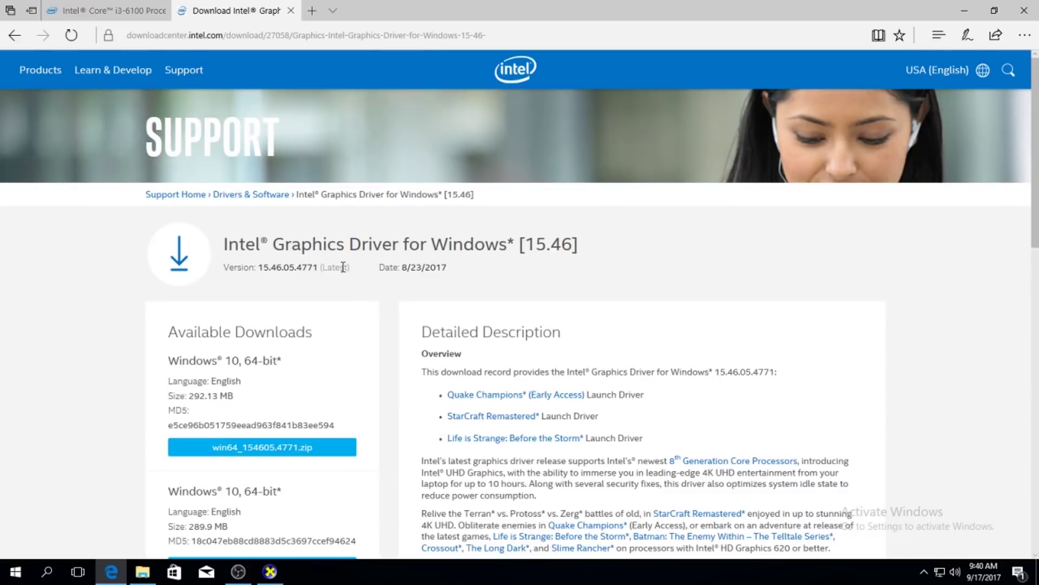
Step: Download win64_154605.4771.exe, accepting Intel's license terms, and set it to run when finished
scroll(385, 364, down, 1)
scroll(386, 363, down, 2)
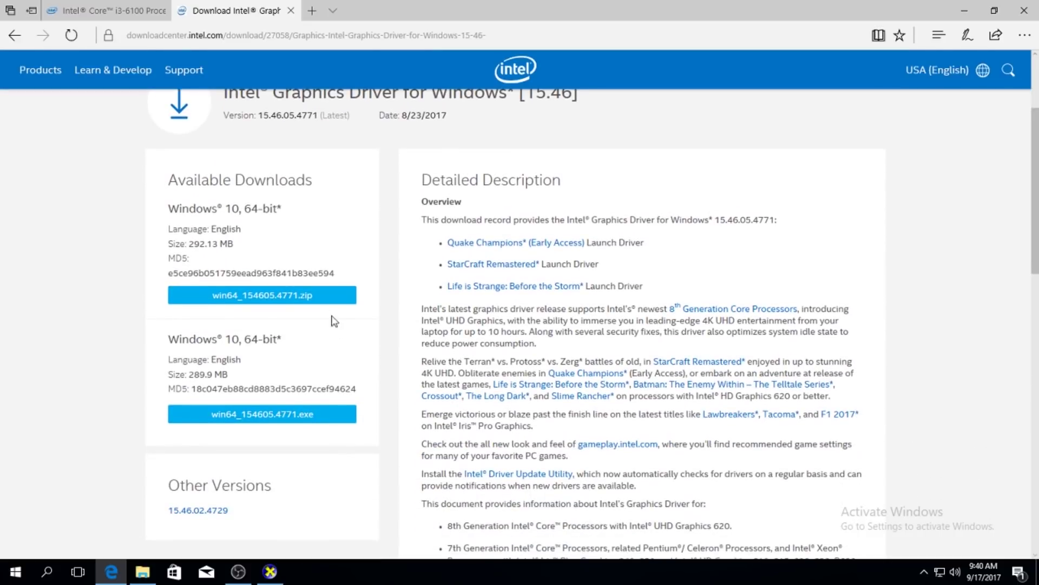
click(294, 423)
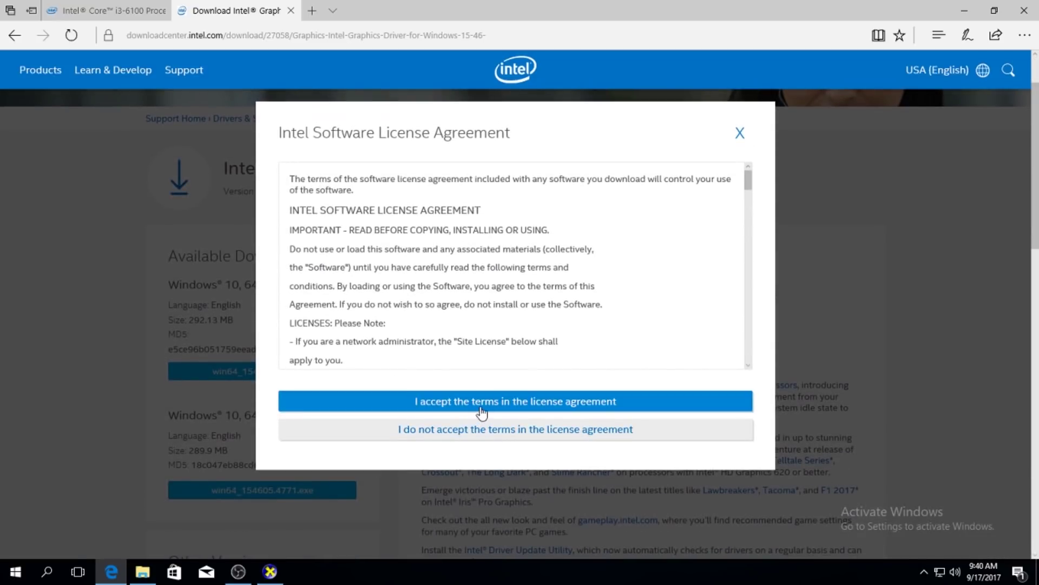
click(482, 410)
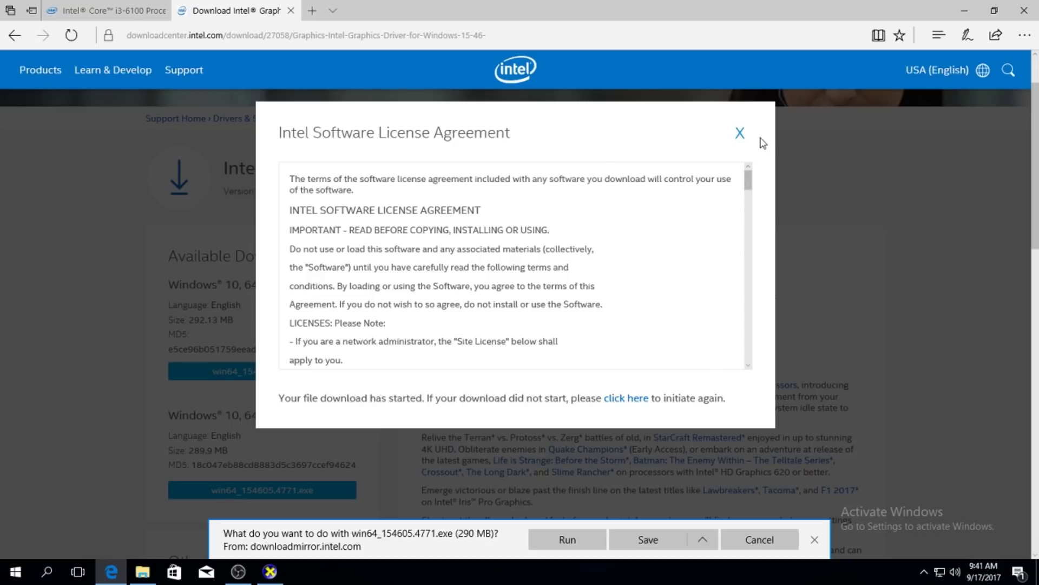
click(741, 132)
click(576, 550)
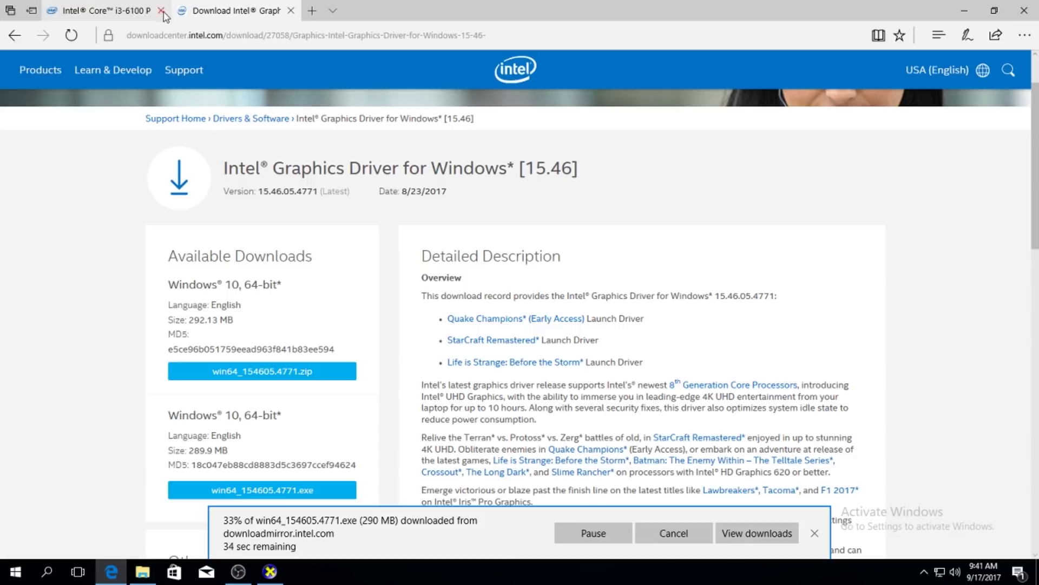
Step: Go to Support > Downloads & Drivers > Automatically Find Drivers & Software
click(194, 75)
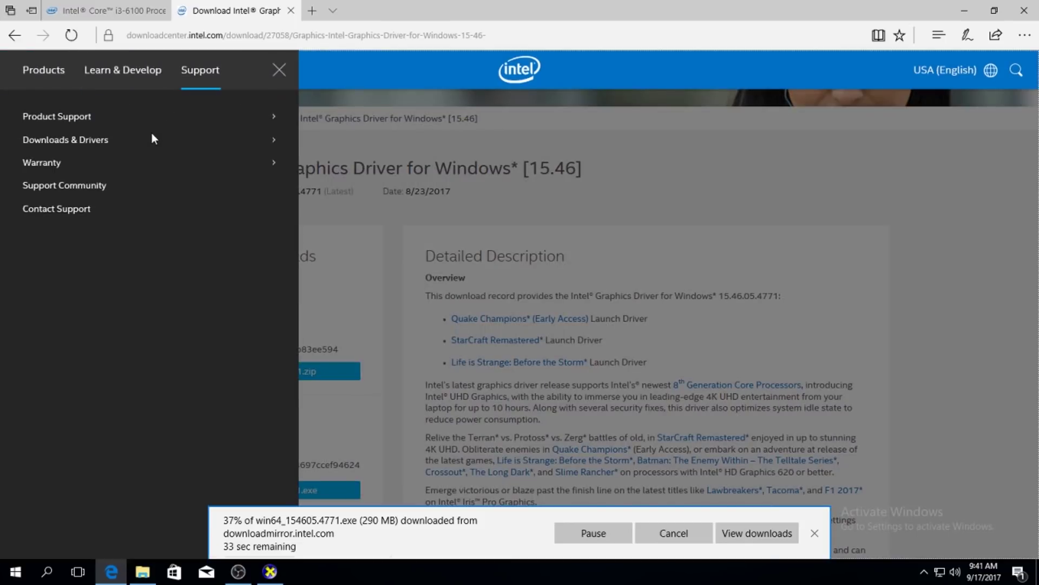
click(148, 145)
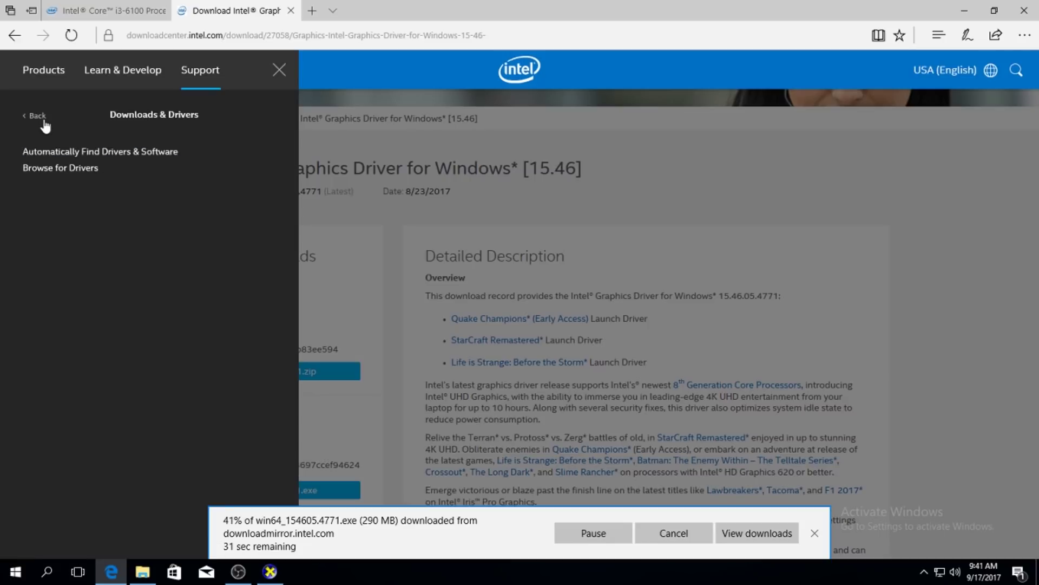
click(20, 117)
click(87, 145)
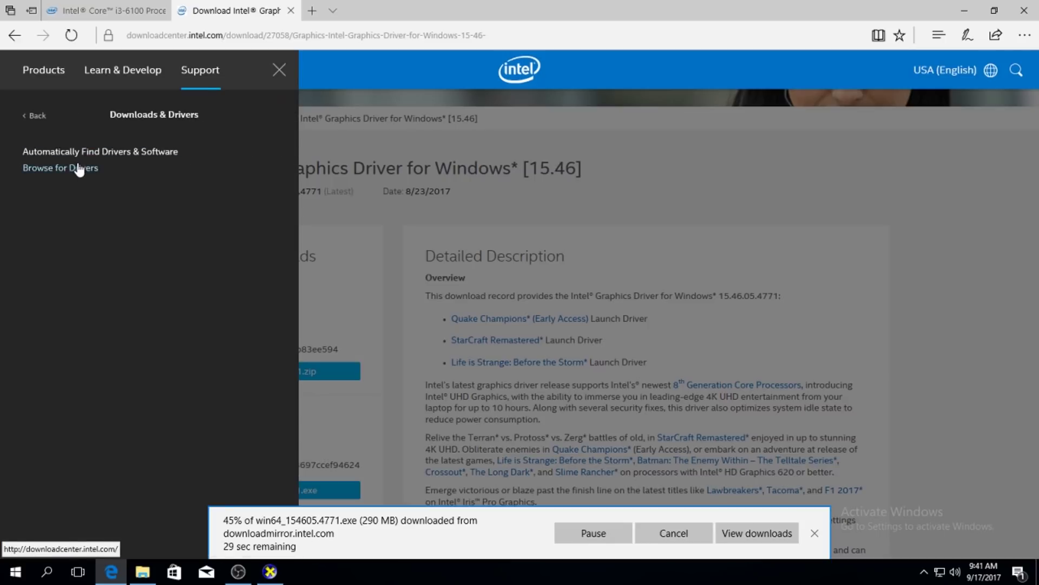
click(88, 154)
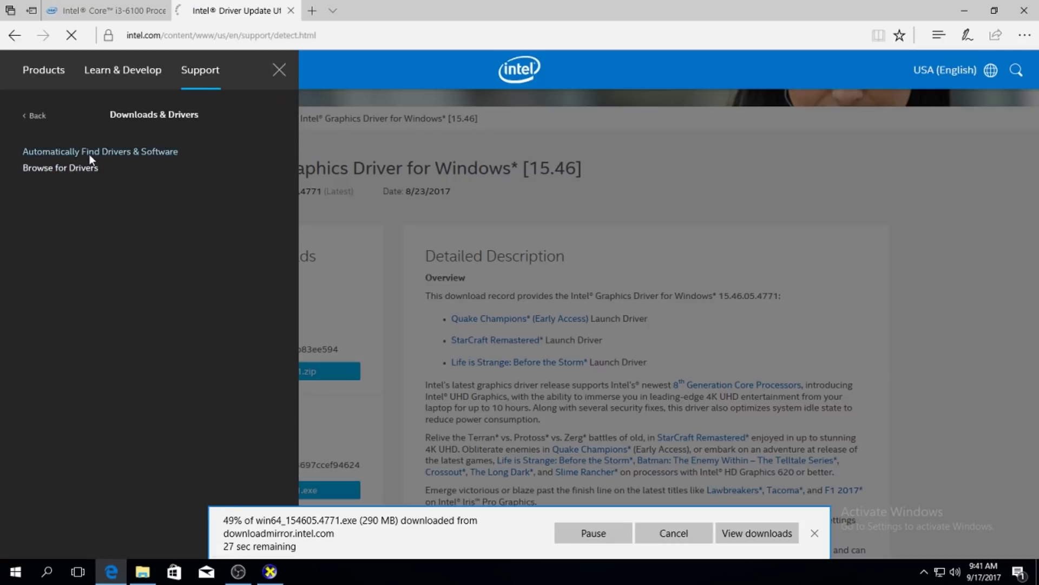
scroll(352, 371, down, 5)
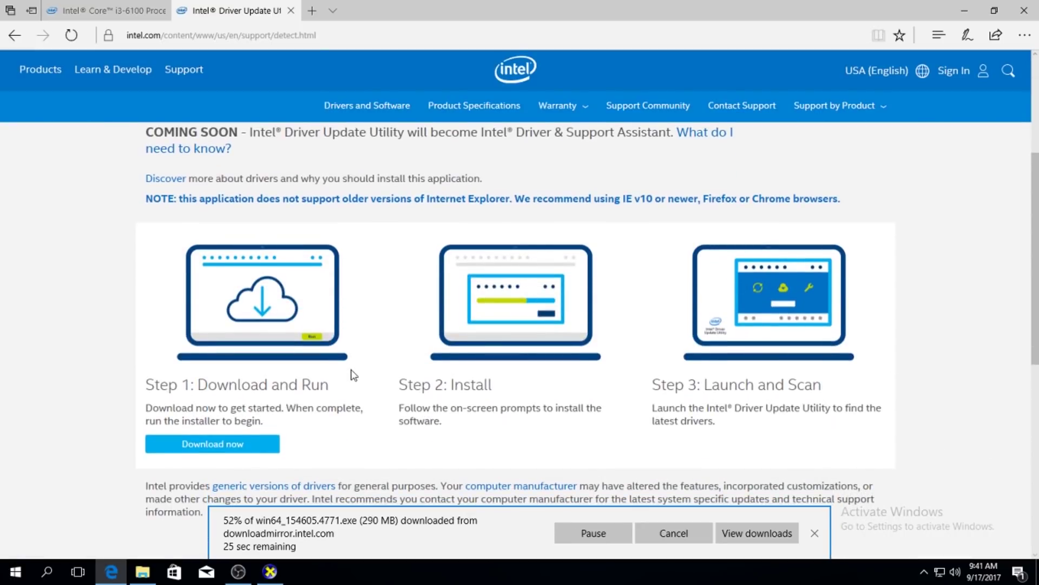
Step: Scroll the Driver Update Utility page back up while the driver installer begins extracting
scroll(353, 375, up, 5)
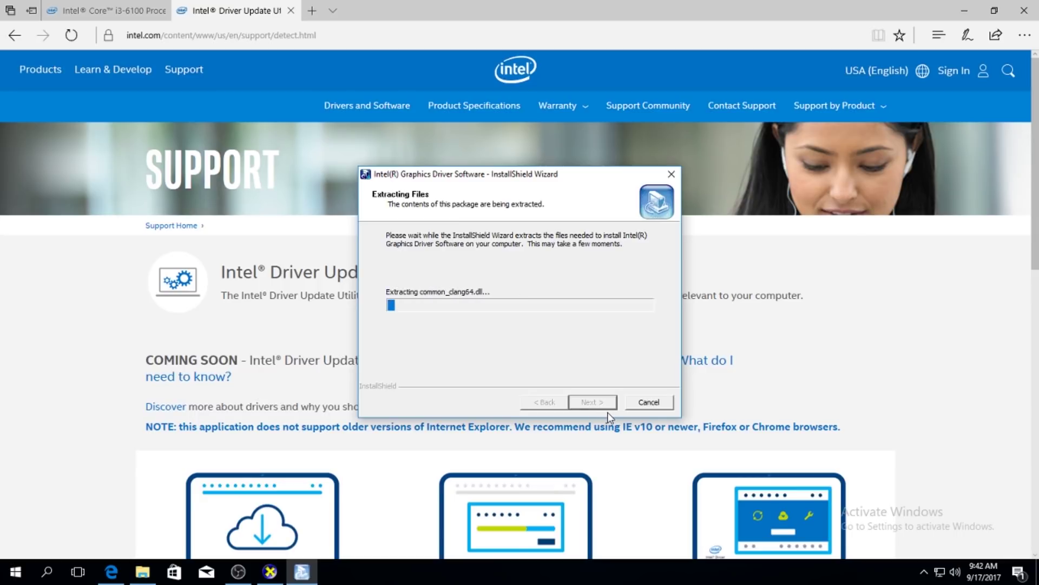
Step: Download the Intel Driver Update Utility installer and run it from the download bar
scroll(469, 366, down, 1)
scroll(469, 366, down, 1)
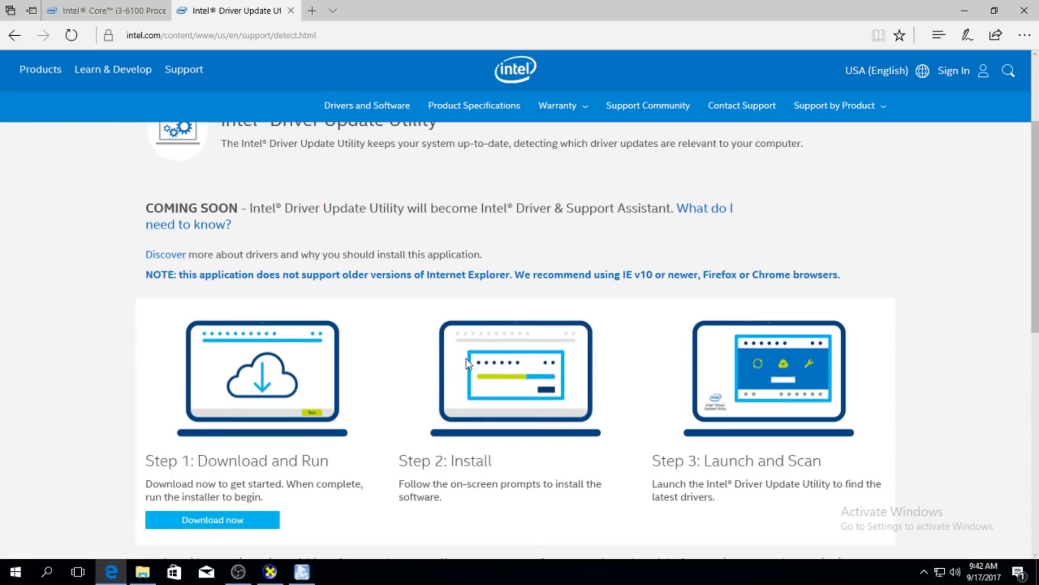
scroll(363, 374, up, 1)
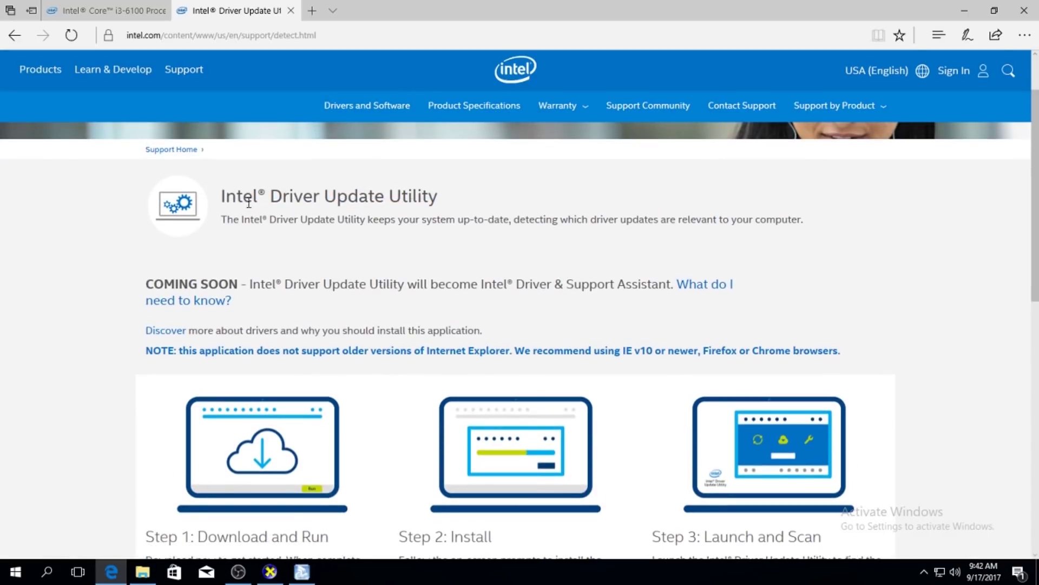
drag(222, 195, 439, 196)
scroll(465, 240, down, 3)
scroll(466, 240, down, 1)
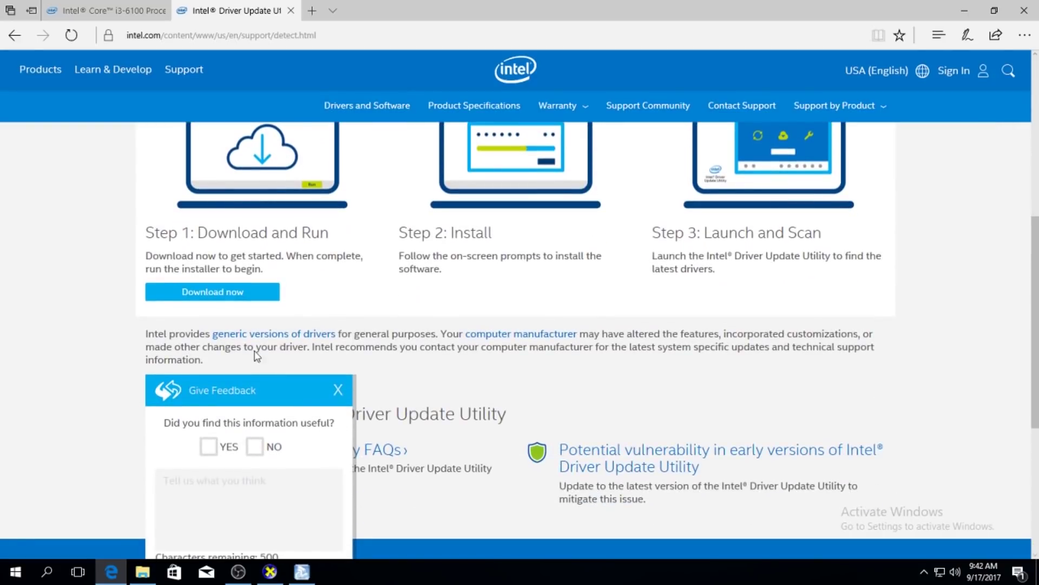
click(251, 299)
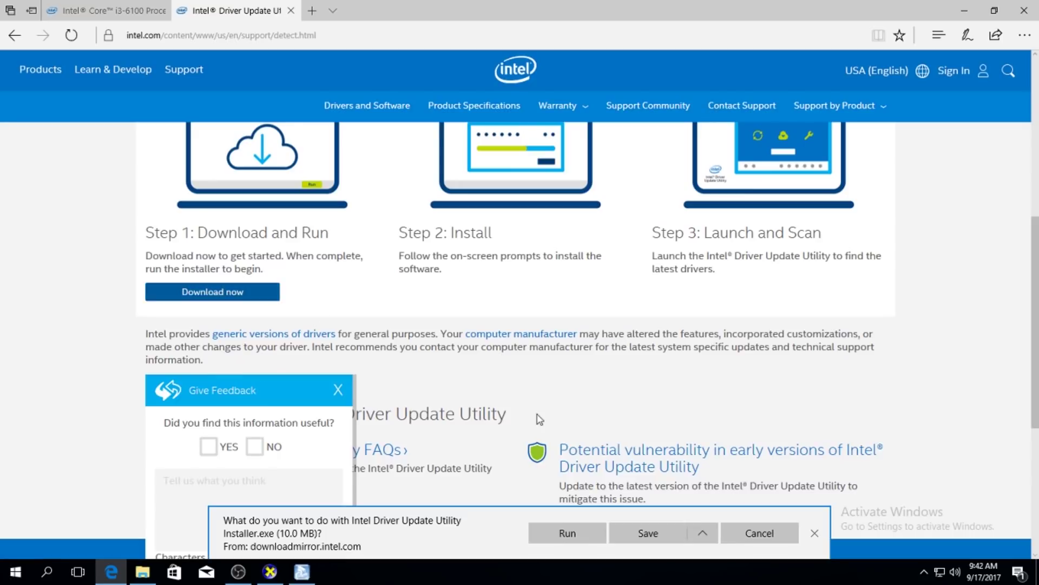
click(586, 535)
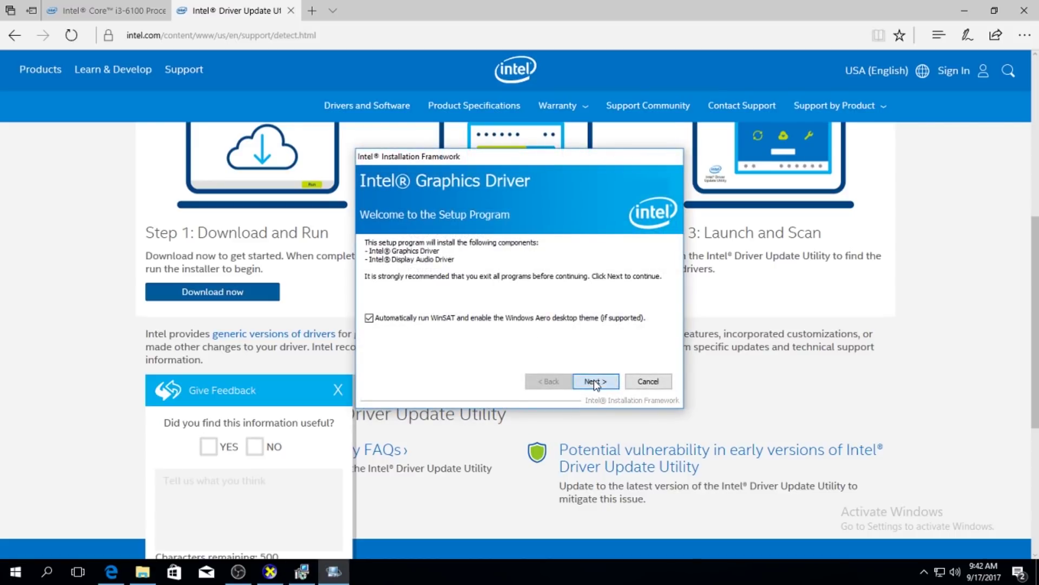
Step: Advance past the Welcome, License and Readme pages so the HD Graphics 530 driver begins installing
click(593, 380)
click(596, 381)
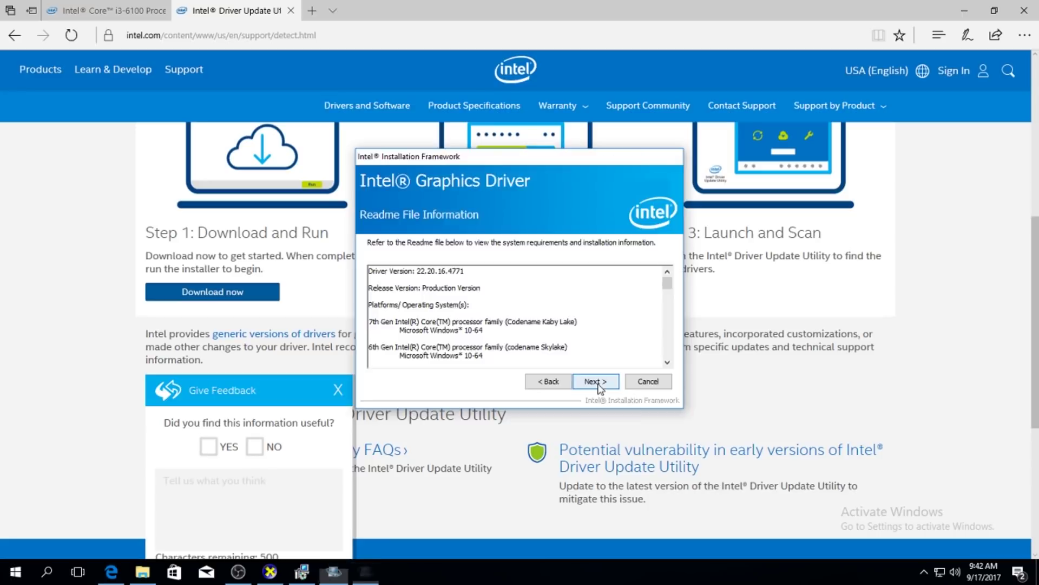
click(596, 382)
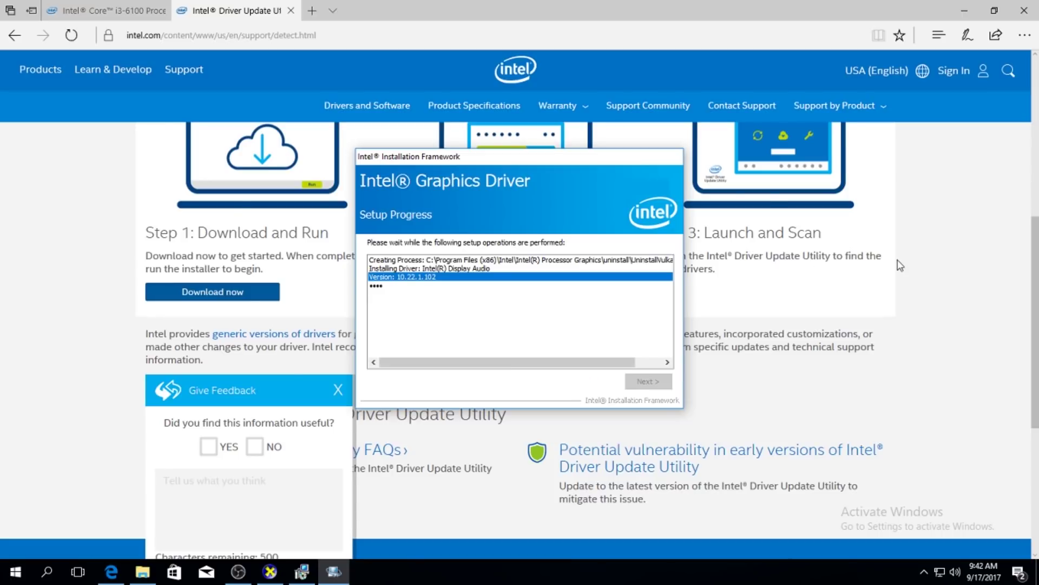
scroll(898, 262, up, 7)
scroll(898, 263, down, 3)
scroll(899, 264, down, 10)
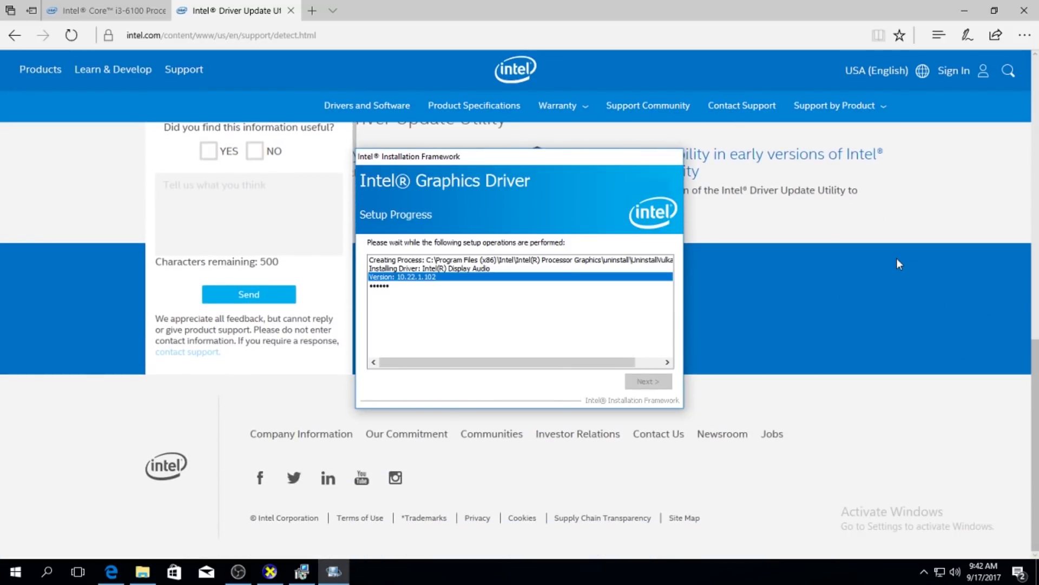
scroll(897, 263, up, 9)
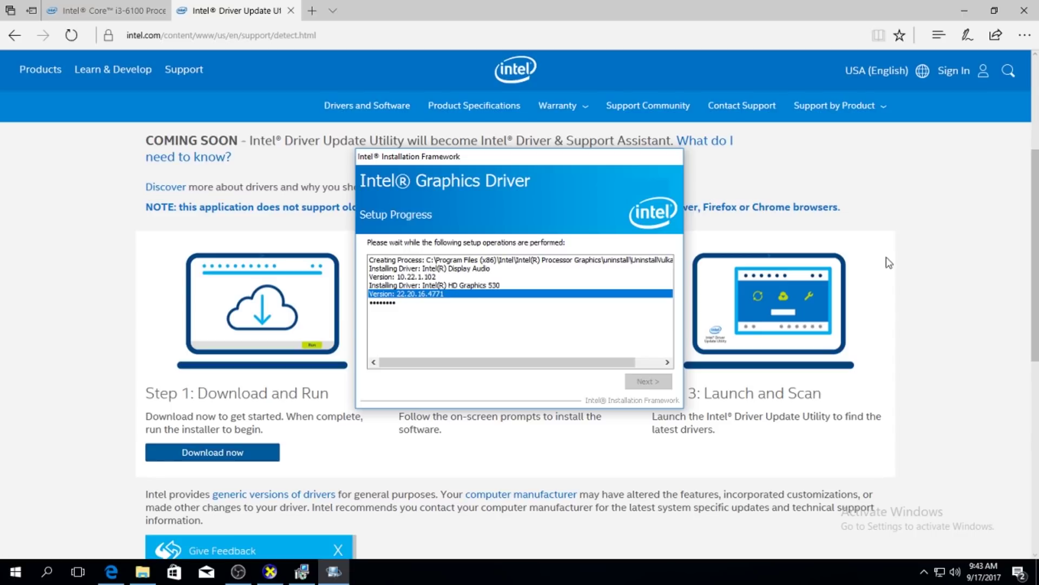
Step: Bring Edge forward, then minimize it to reveal the desktop and the running installer
click(758, 230)
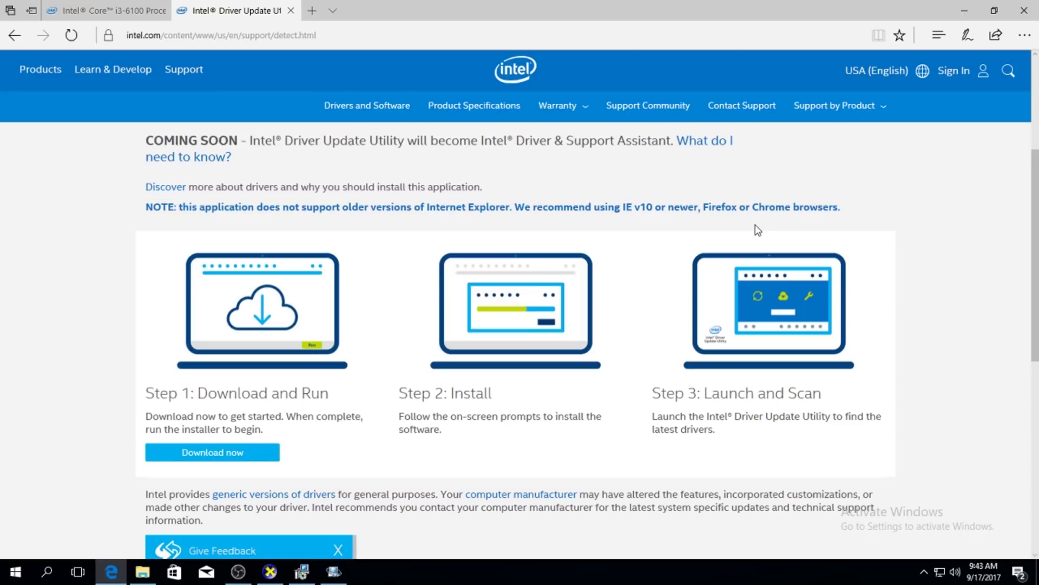
click(963, 10)
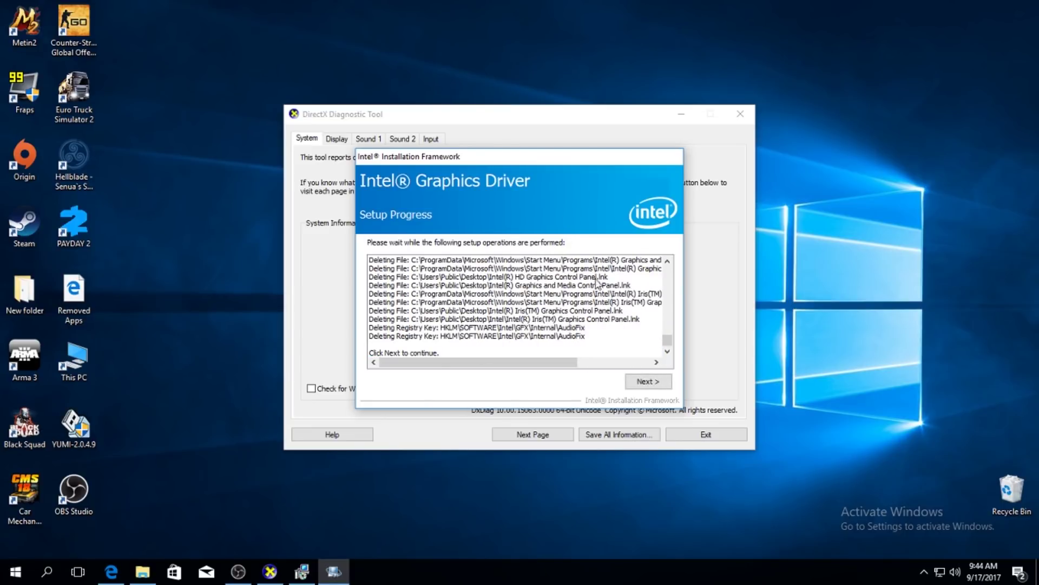
Step: Finish the graphics driver setup choosing to restart later, and exit the DirectX Diagnostic Tool
click(650, 383)
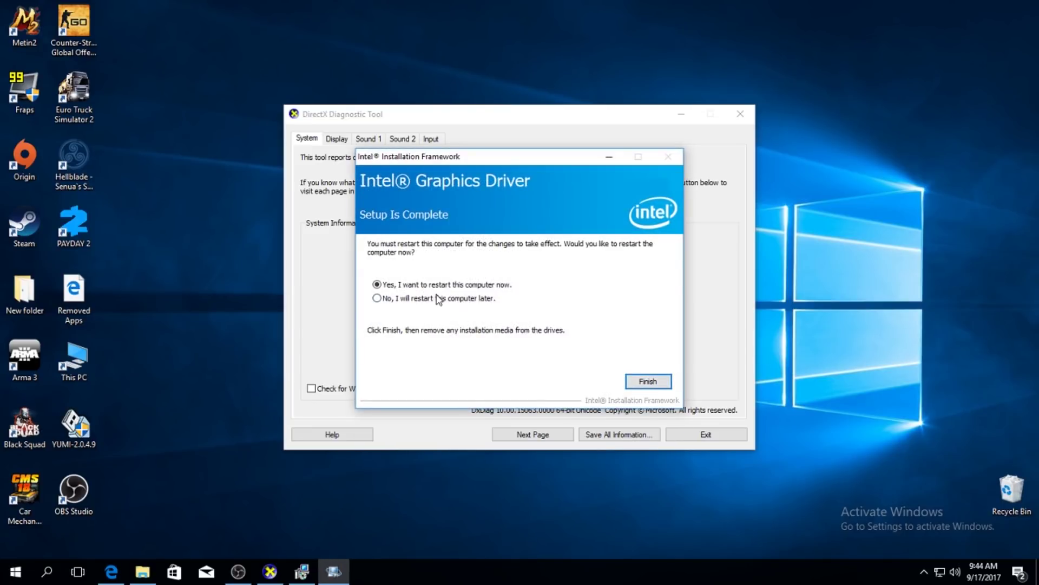
click(439, 300)
click(643, 382)
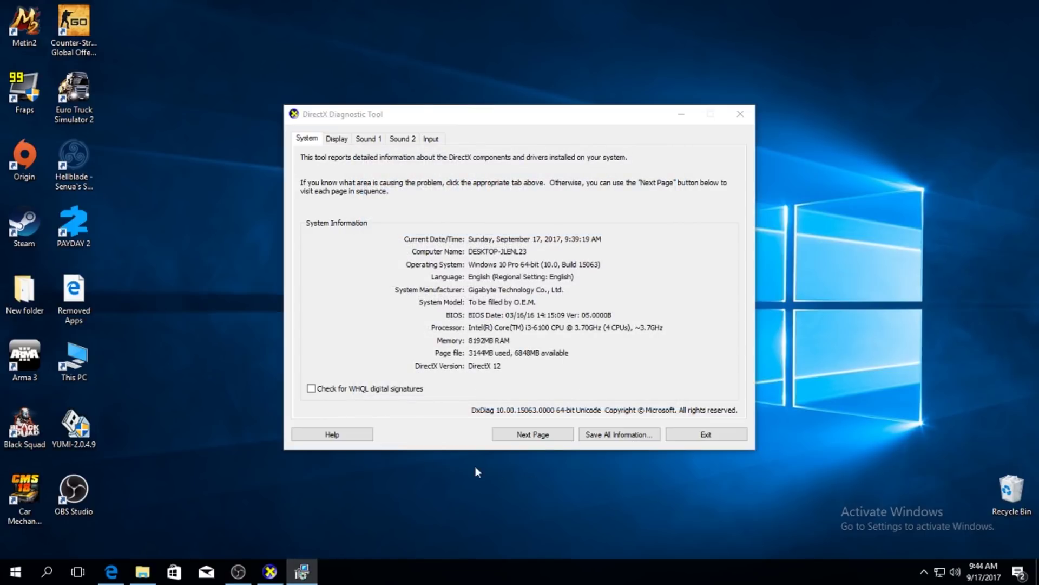
click(719, 436)
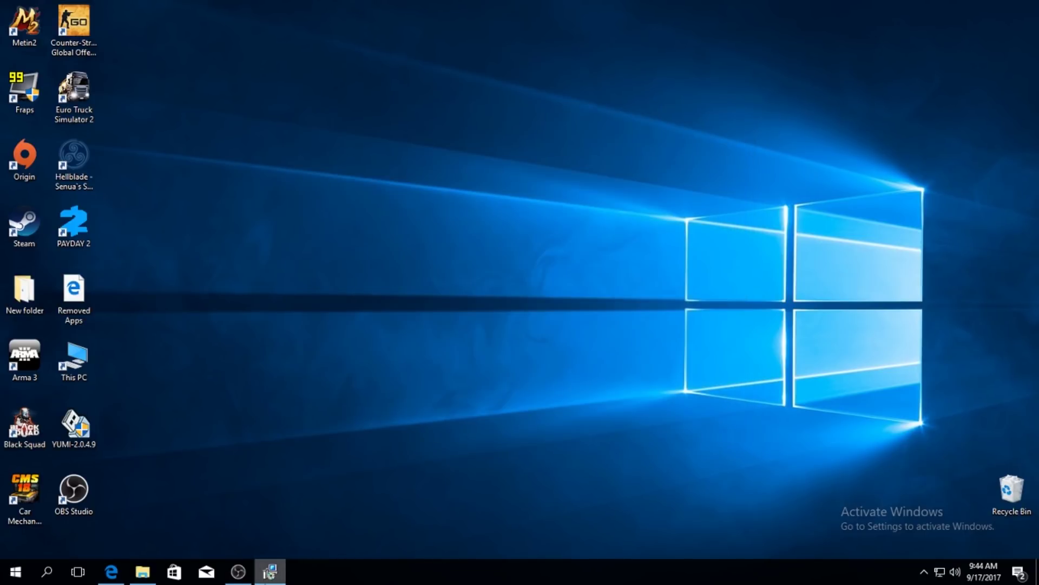
Step: Restore Edge on the Intel page, then bring the Driver Update Utility 2.9 setup window forward
click(111, 572)
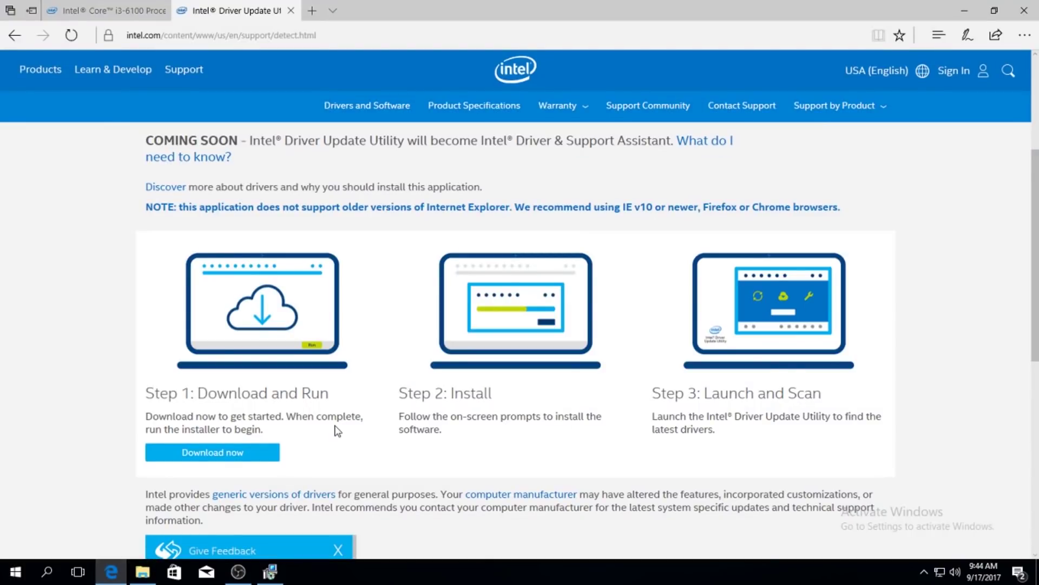
scroll(336, 430, down, 2)
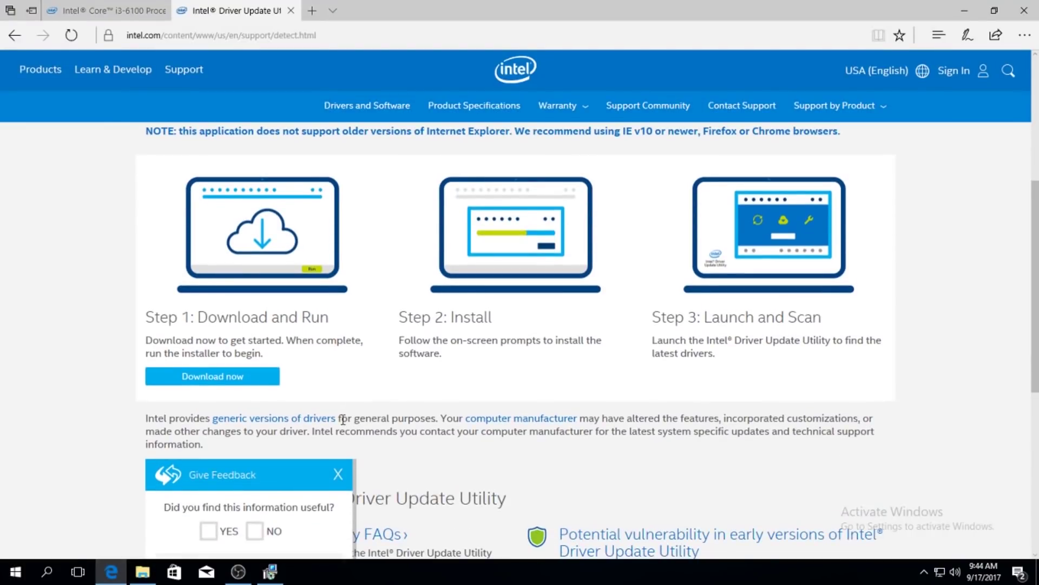
scroll(347, 417, up, 5)
drag(257, 270, 417, 286)
scroll(417, 285, down, 4)
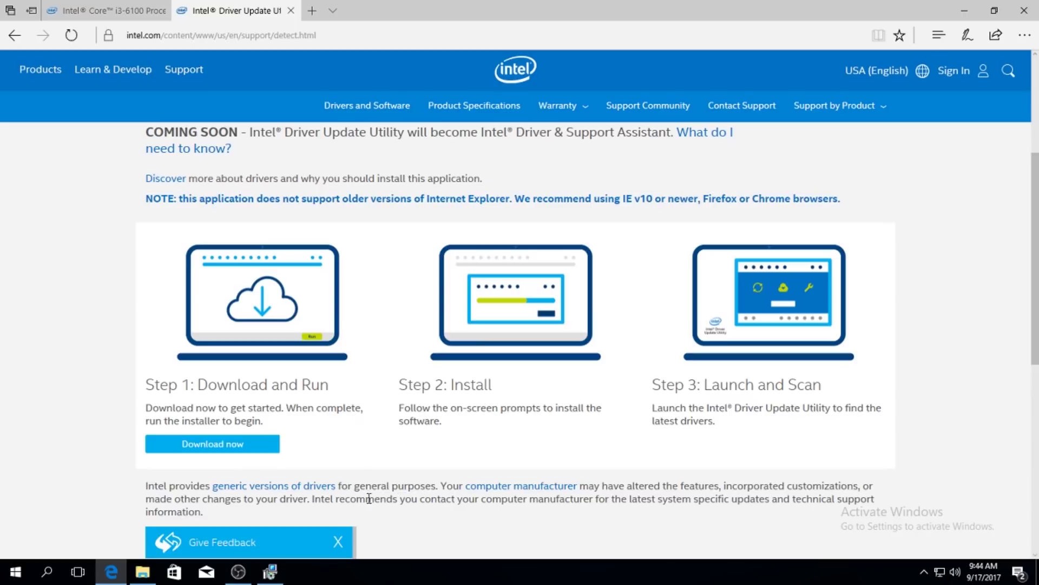
click(270, 572)
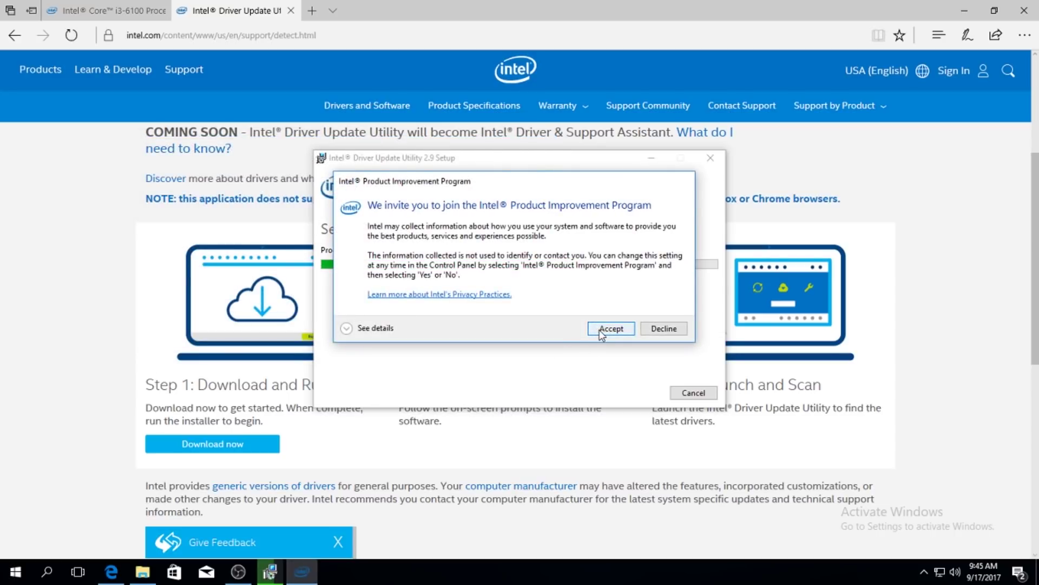
Step: Accept the Product Improvement Program and close Edge with all its tabs
click(602, 329)
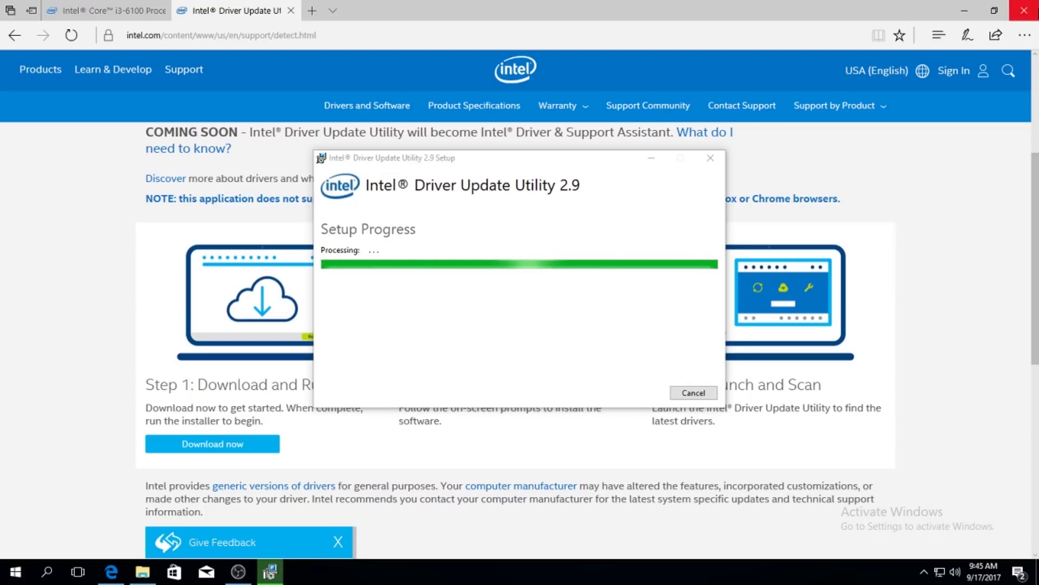
click(1024, 11)
click(464, 316)
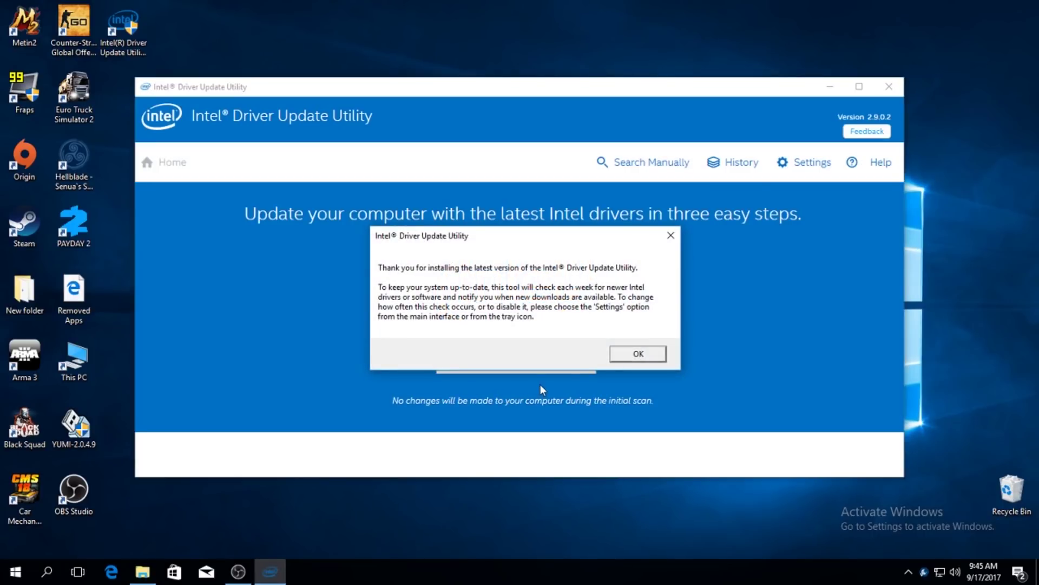
Step: Dismiss the thank-you notice, scan for drivers and tick Graphics Driver [15.45] for download
click(624, 356)
click(571, 367)
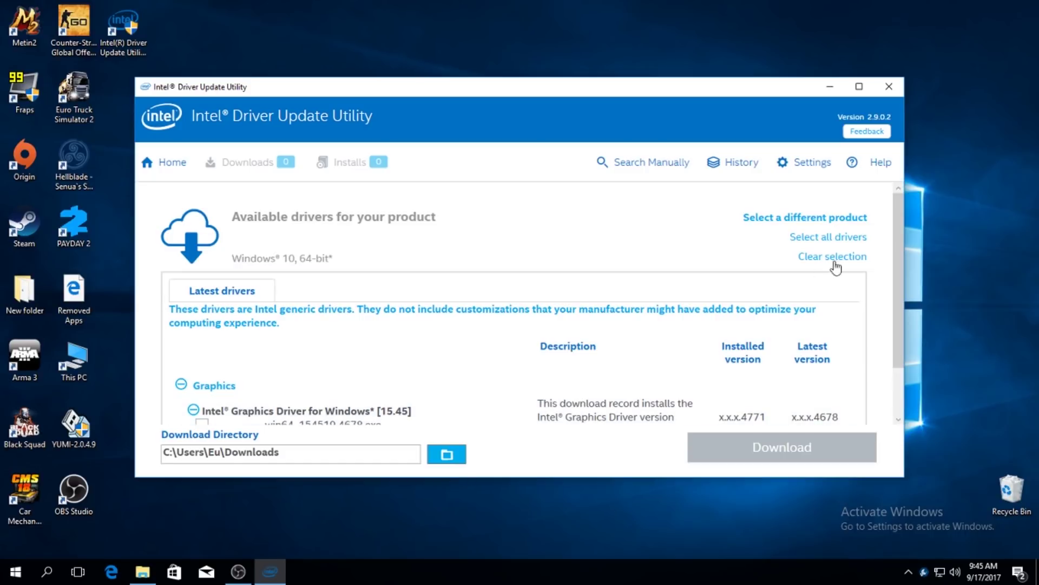
drag(894, 246, 893, 309)
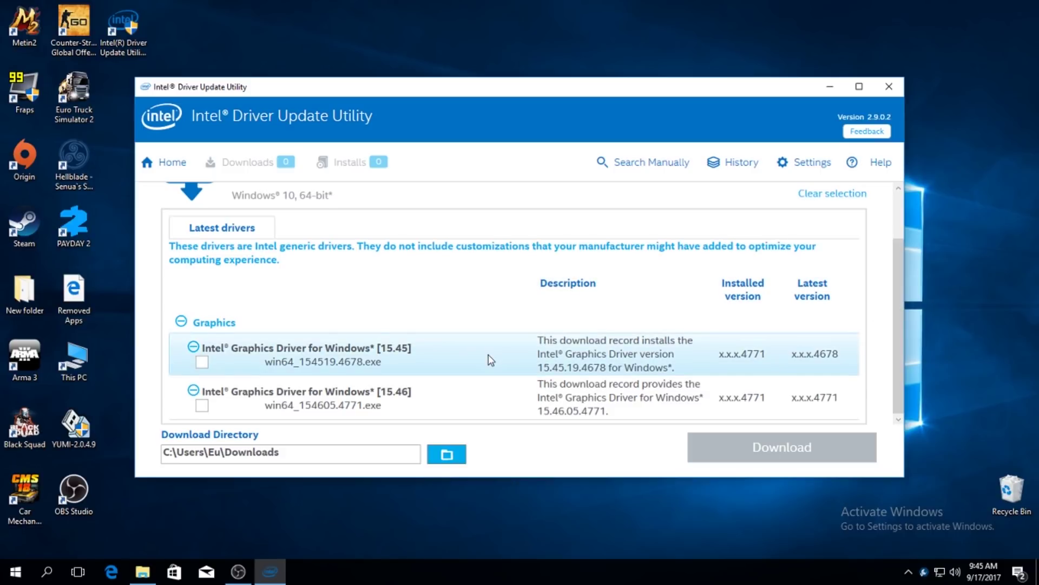
click(201, 362)
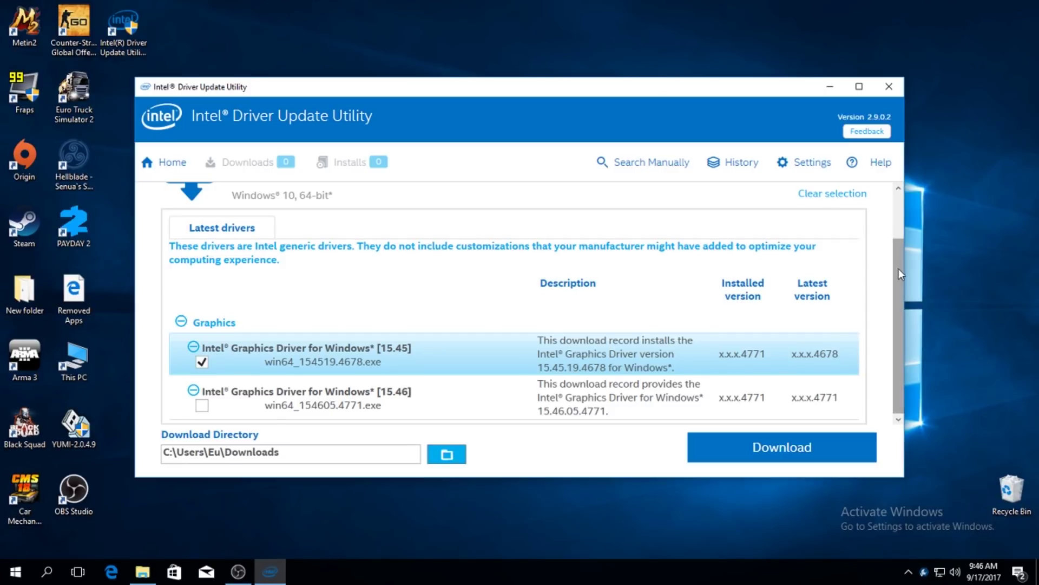
drag(899, 268, 901, 212)
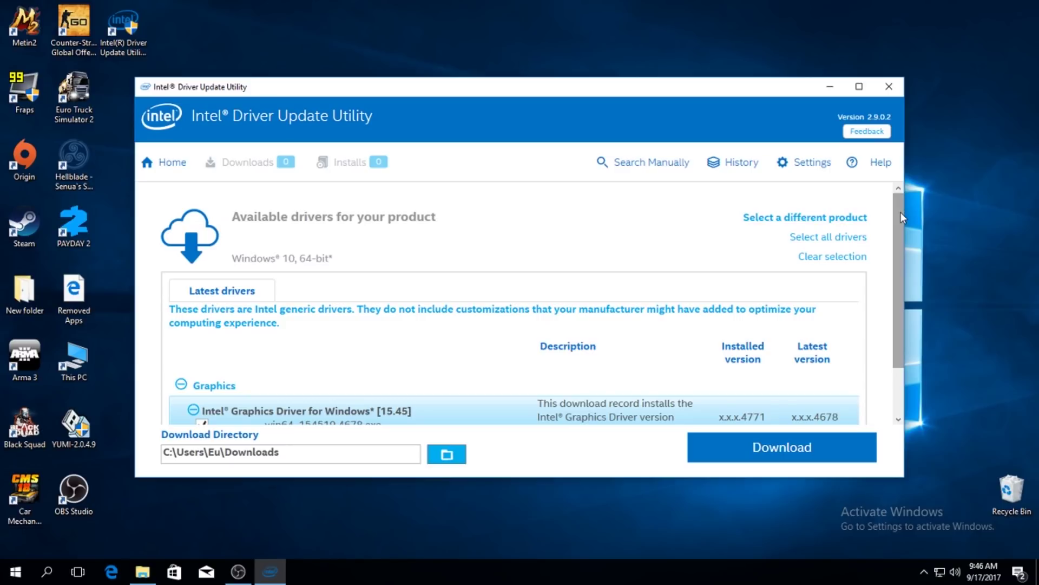